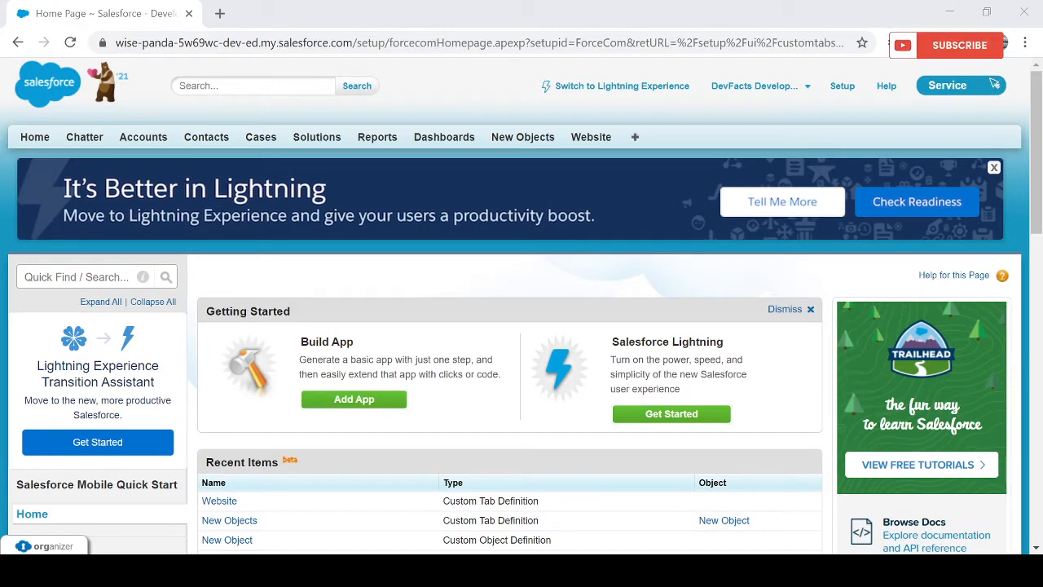
Step: Search the setup options for "obj" and open the custom Objects list under Create
{"action": "key", "text": "alt+Tab"}
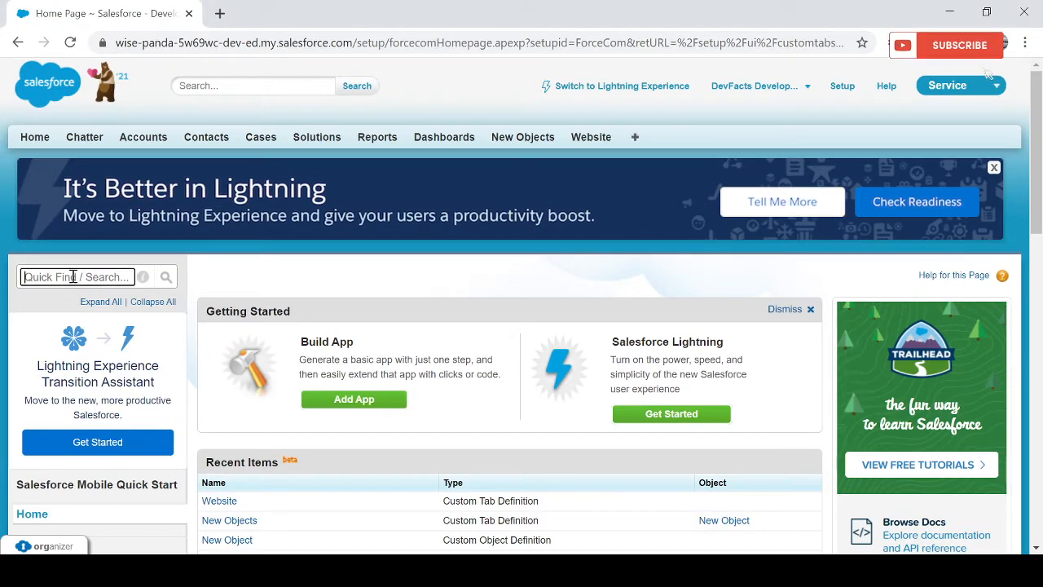
{"action": "type", "text": "obj"}
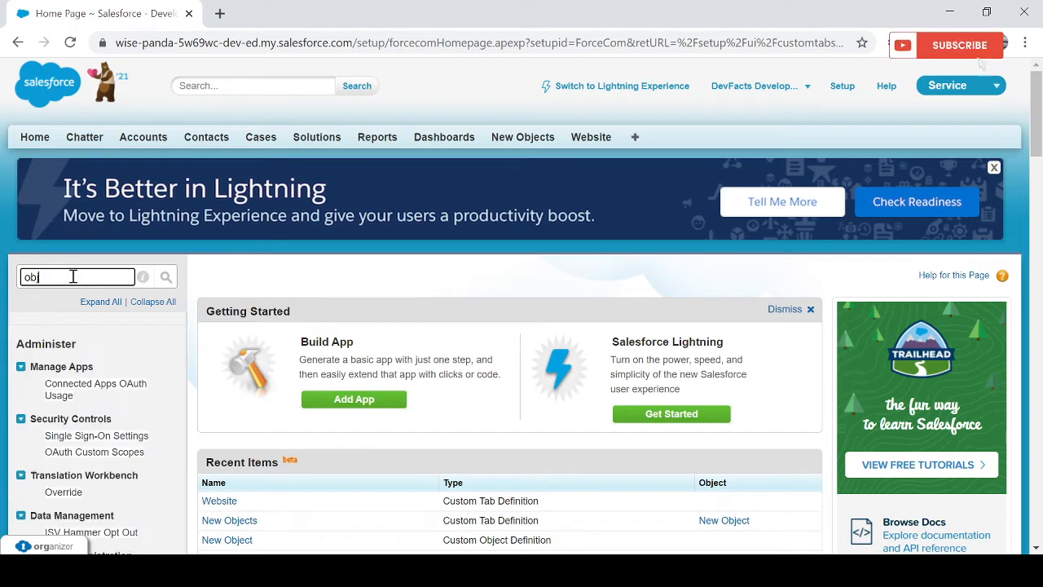
{"action": "scroll", "coordinate": [122, 391], "scroll_direction": "down", "scroll_amount": 4}
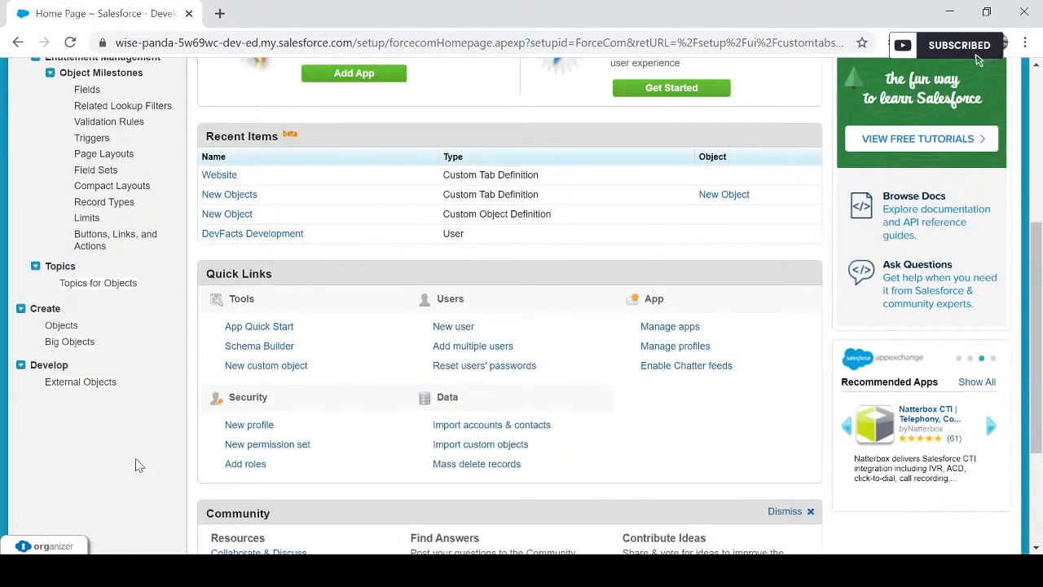
{"action": "left_click", "coordinate": [65, 327]}
{"action": "scroll", "coordinate": [338, 421], "scroll_direction": "down", "scroll_amount": 2}
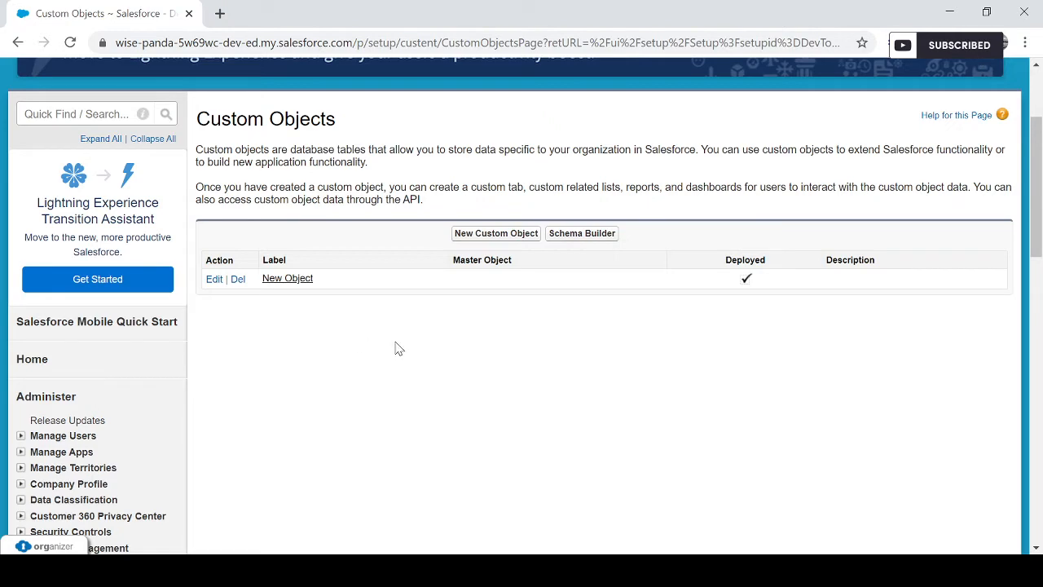
{"action": "scroll", "coordinate": [397, 353], "scroll_direction": "up", "scroll_amount": 1}
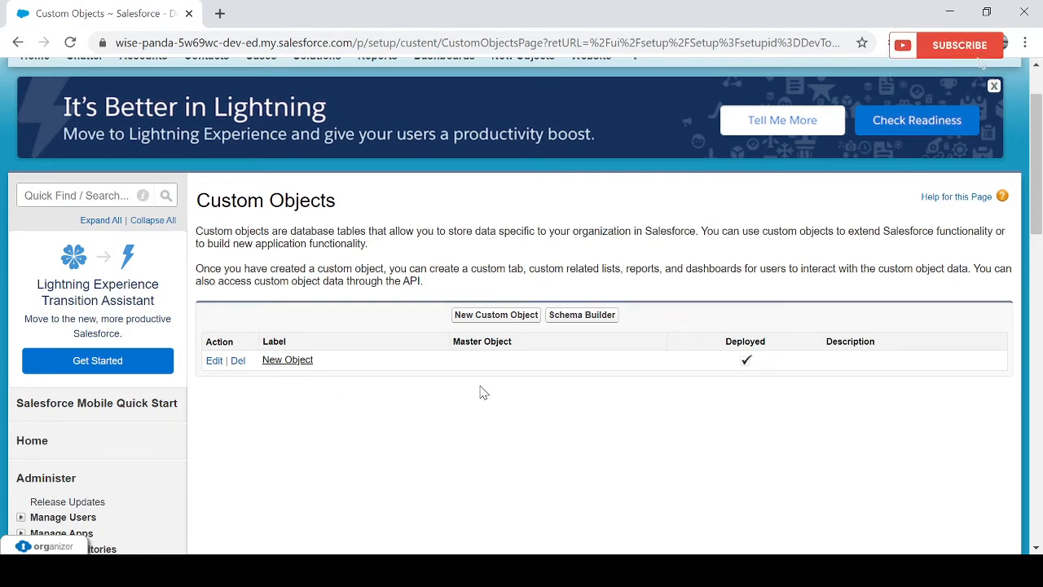
Step: Open the New Object definition and start a new field under Custom Fields & Relationships
{"action": "left_click", "coordinate": [286, 368]}
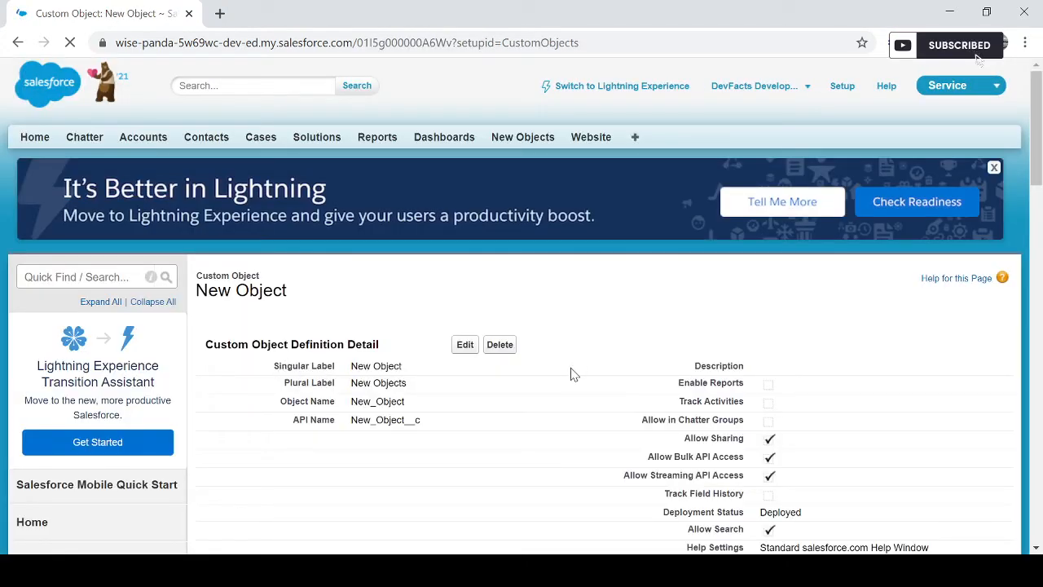
{"action": "scroll", "coordinate": [515, 396], "scroll_direction": "down", "scroll_amount": 3}
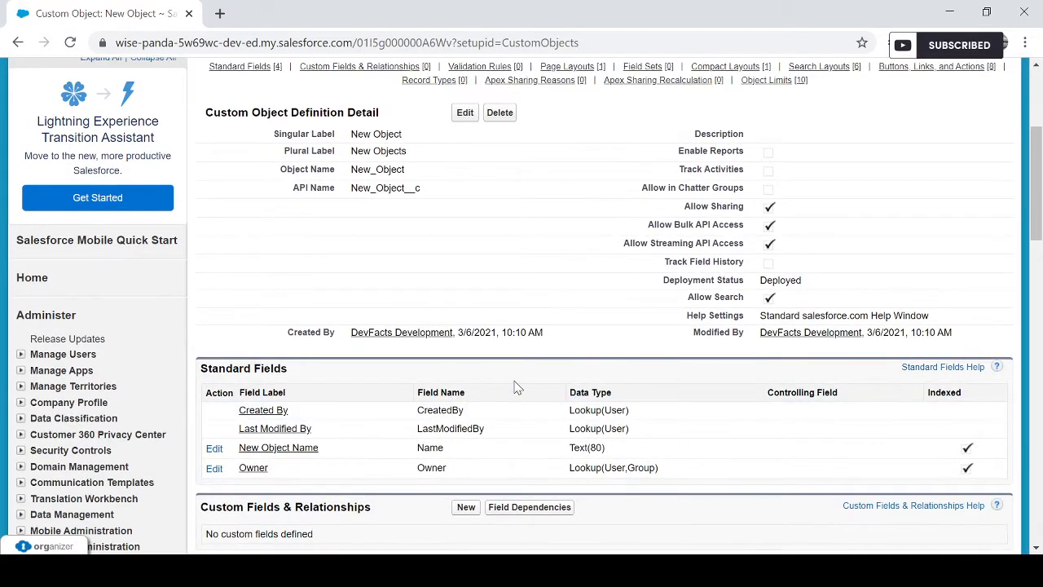
{"action": "scroll", "coordinate": [515, 388], "scroll_direction": "down", "scroll_amount": 4}
{"action": "scroll", "coordinate": [515, 388], "scroll_direction": "down", "scroll_amount": 1}
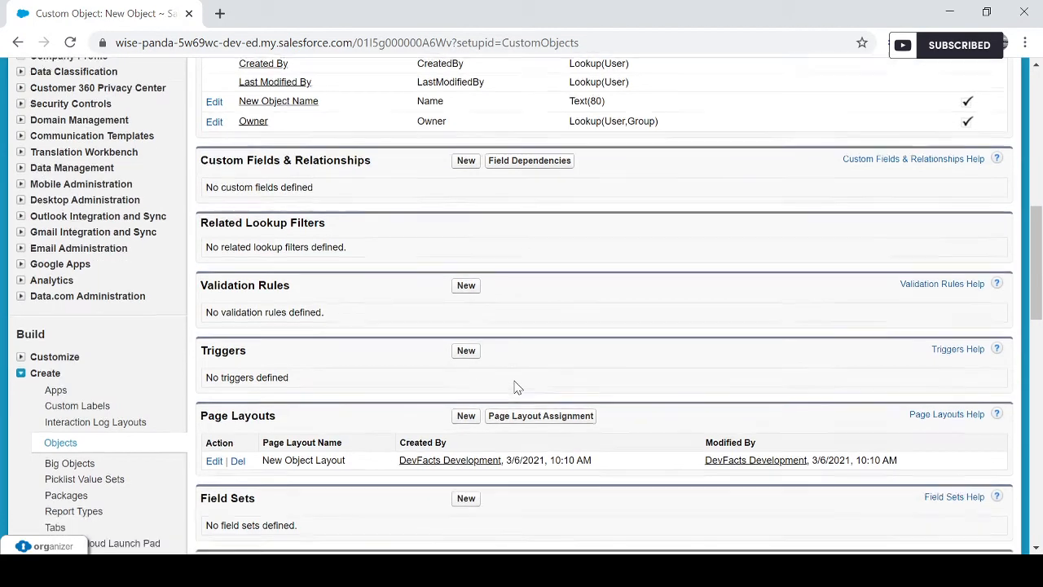
{"action": "scroll", "coordinate": [515, 388], "scroll_direction": "up", "scroll_amount": 2}
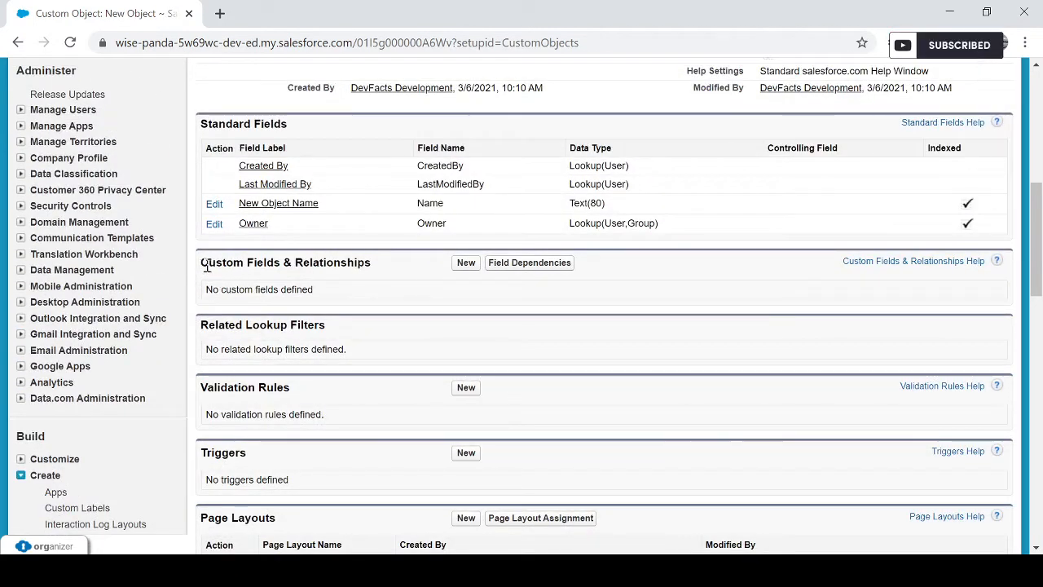
{"action": "left_click_drag", "start_coordinate": [204, 262], "coordinate": [386, 279]}
{"action": "left_click", "coordinate": [394, 298]}
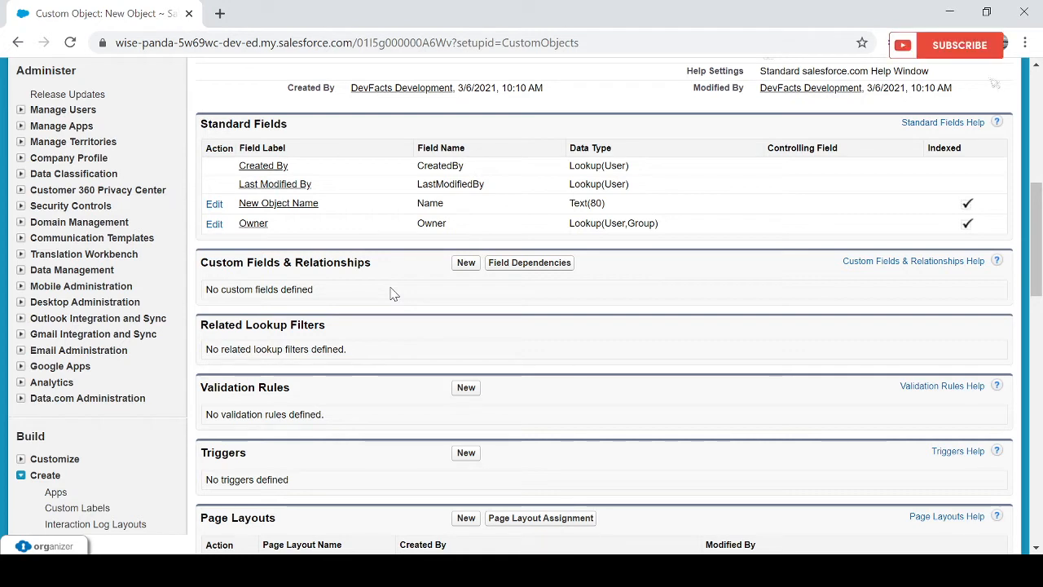
{"action": "left_click", "coordinate": [468, 266]}
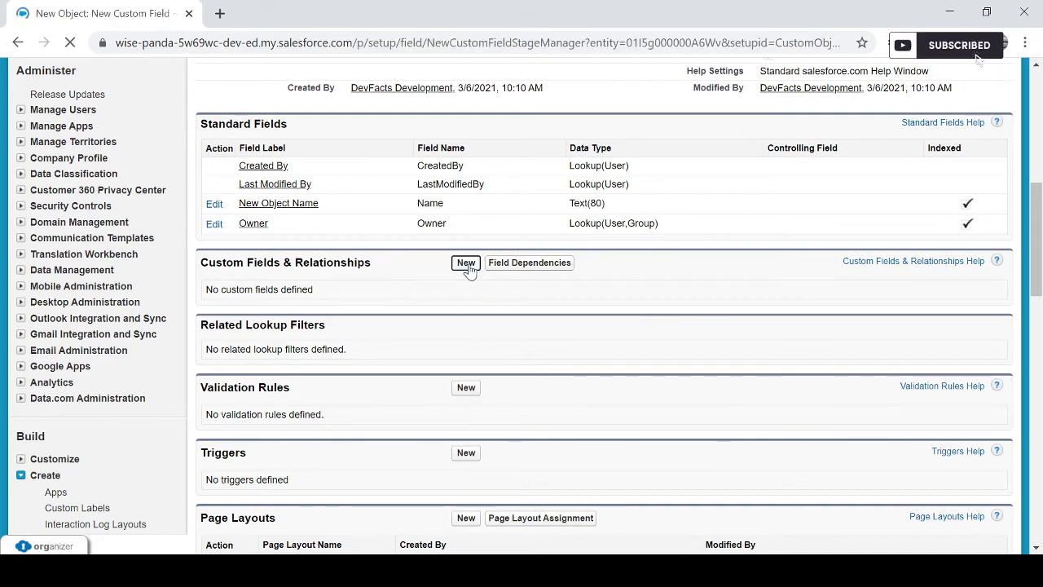
Step: Examine the available data types for the custom field, including Roll-Up Summary, Picklist and Picklist (Multi-Select)
{"action": "scroll", "coordinate": [419, 330], "scroll_direction": "down", "scroll_amount": 2}
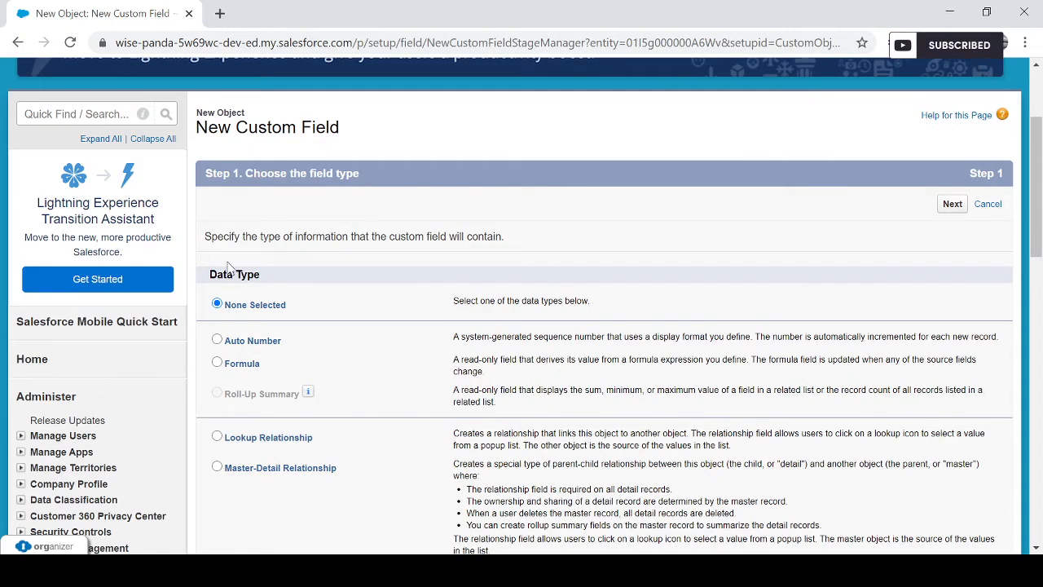
{"action": "scroll", "coordinate": [408, 294], "scroll_direction": "down", "scroll_amount": 3}
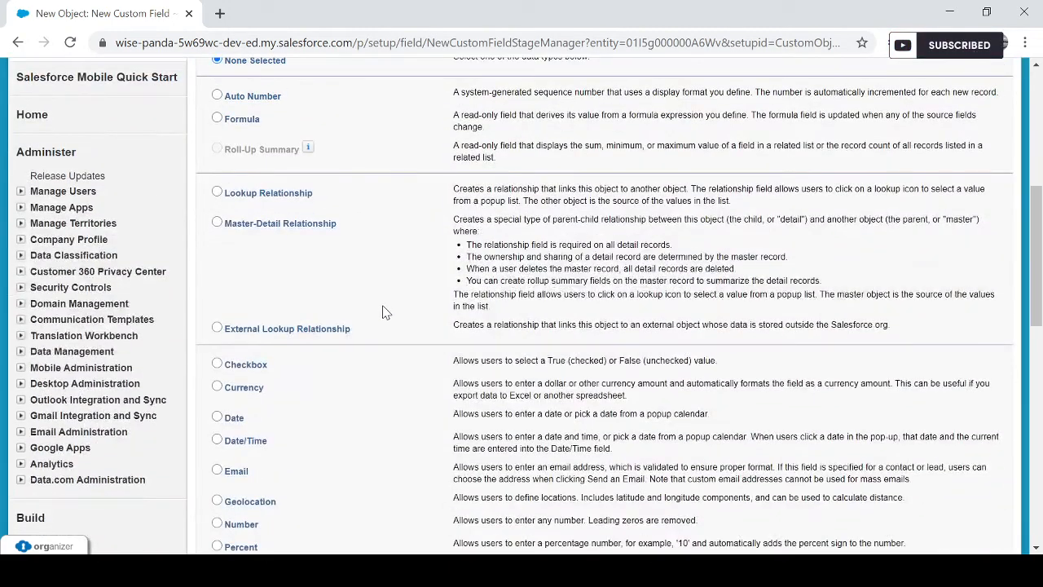
{"action": "scroll", "coordinate": [387, 308], "scroll_direction": "up", "scroll_amount": 1}
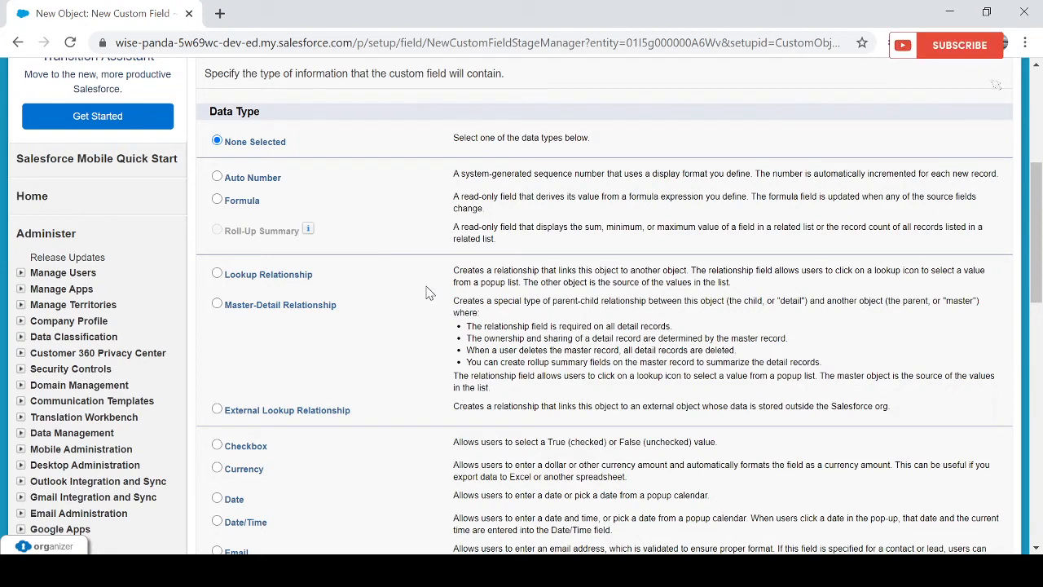
{"action": "left_click_drag", "start_coordinate": [320, 233], "coordinate": [223, 232]}
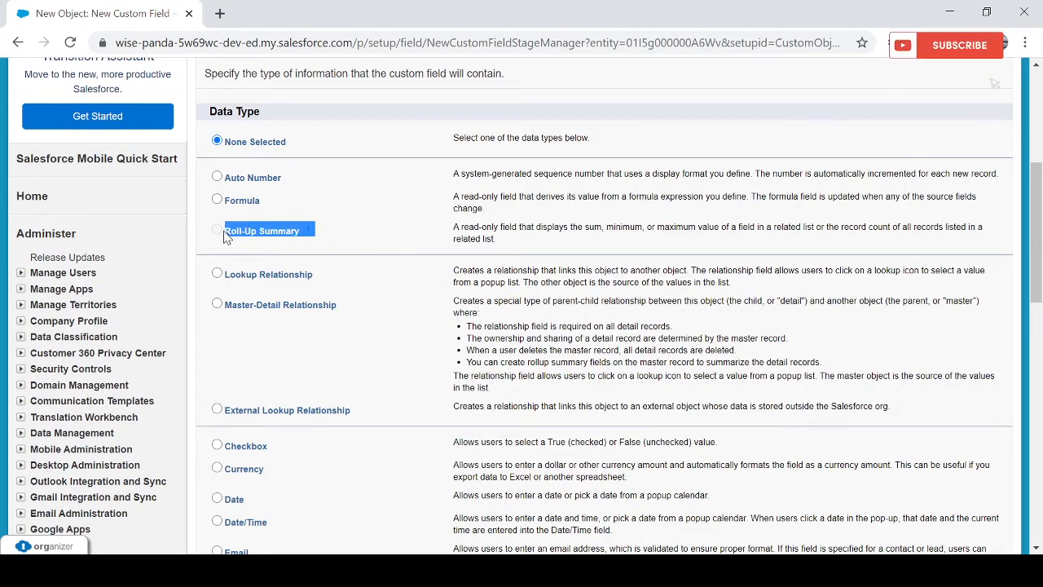
{"action": "left_click", "coordinate": [352, 250]}
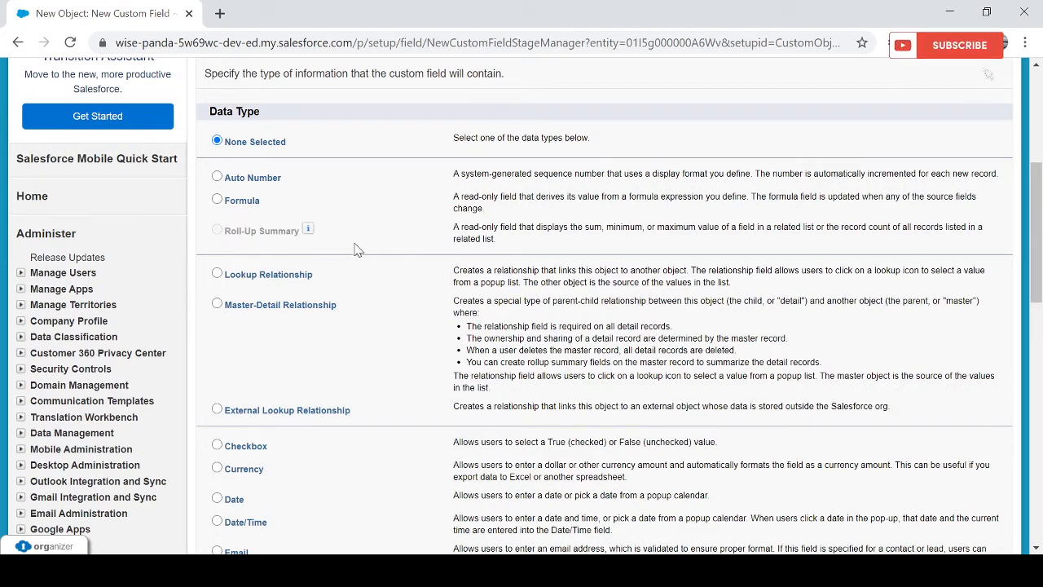
{"action": "left_click_drag", "start_coordinate": [336, 238], "coordinate": [226, 237]}
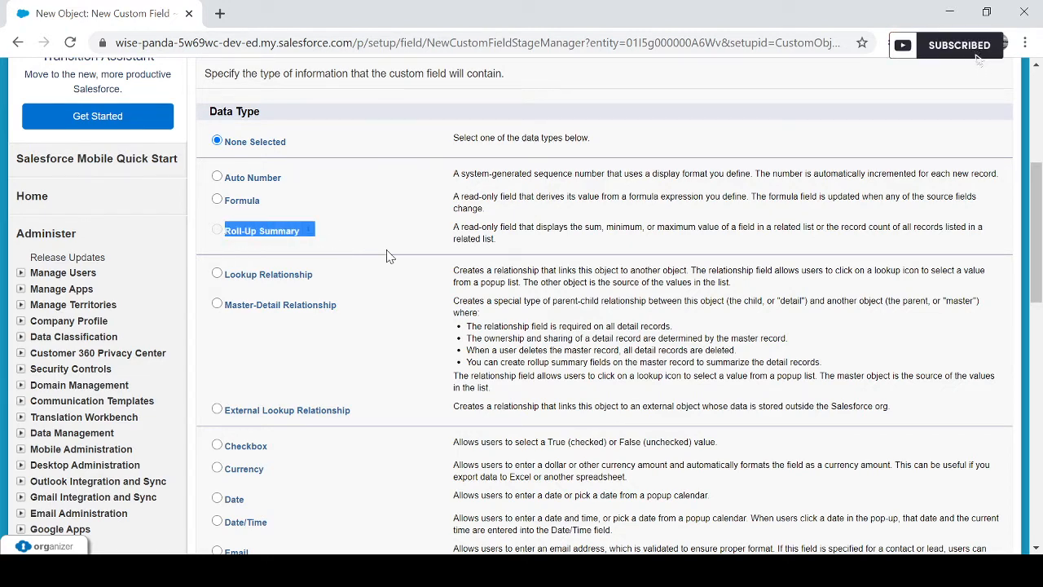
{"action": "scroll", "coordinate": [388, 257], "scroll_direction": "down", "scroll_amount": 1}
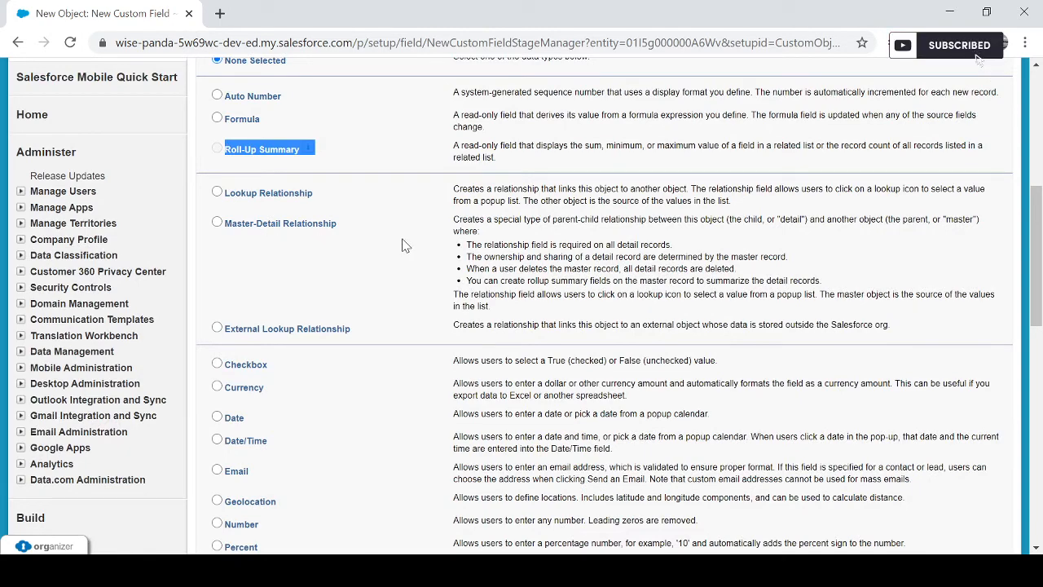
{"action": "scroll", "coordinate": [405, 261], "scroll_direction": "down", "scroll_amount": 4}
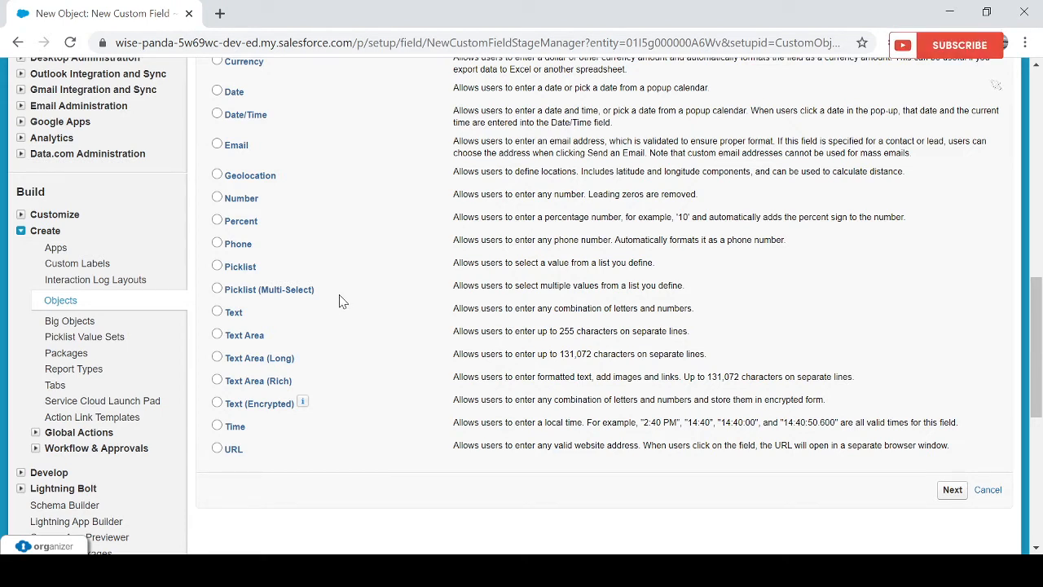
{"action": "left_click_drag", "start_coordinate": [315, 290], "coordinate": [222, 268]}
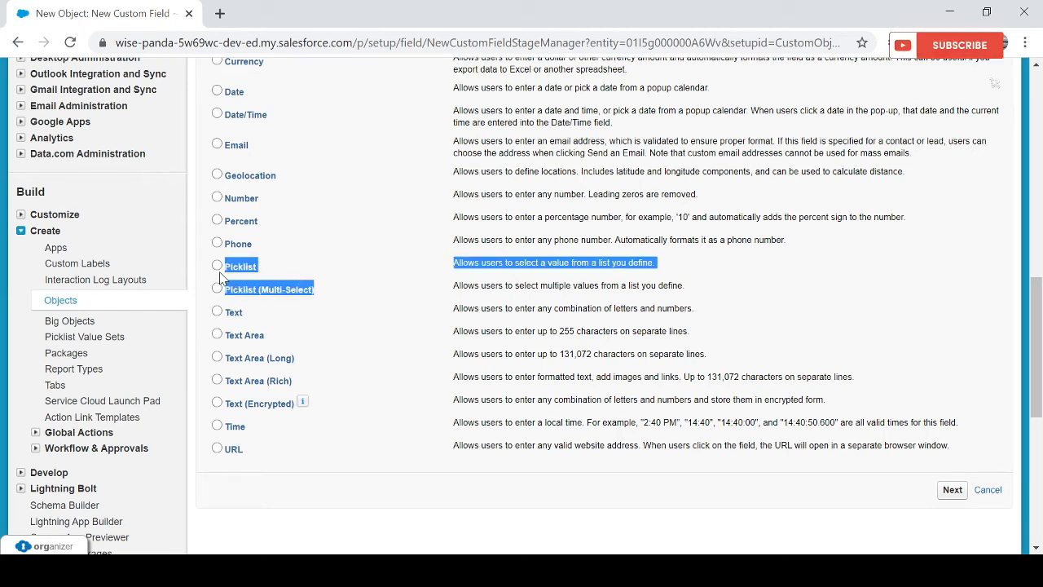
{"action": "left_click", "coordinate": [348, 306]}
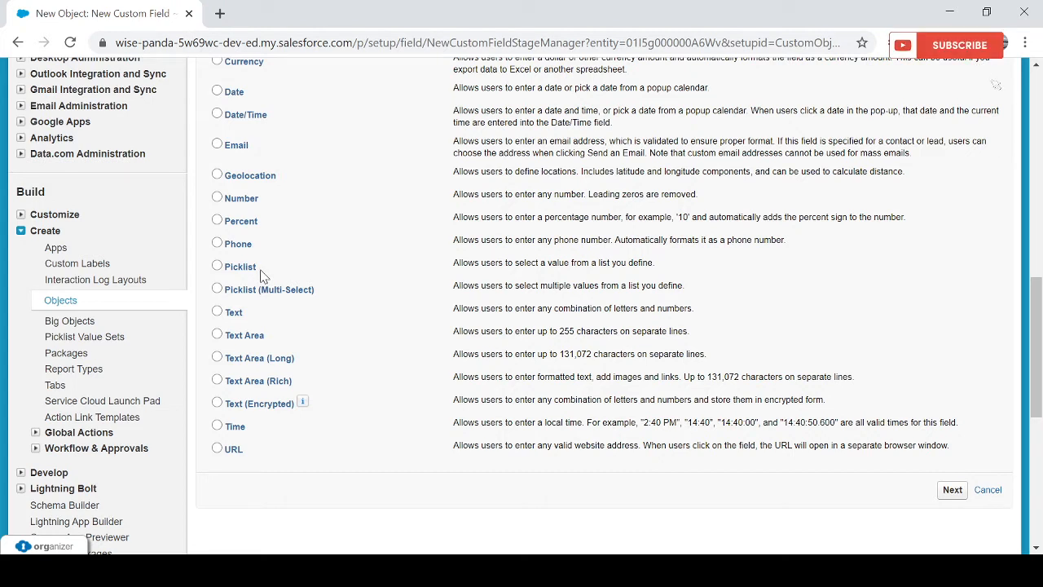
Step: Choose Text as the data type and give the custom field the label and field name "Name"
{"action": "left_click", "coordinate": [217, 313]}
{"action": "left_click", "coordinate": [951, 495]}
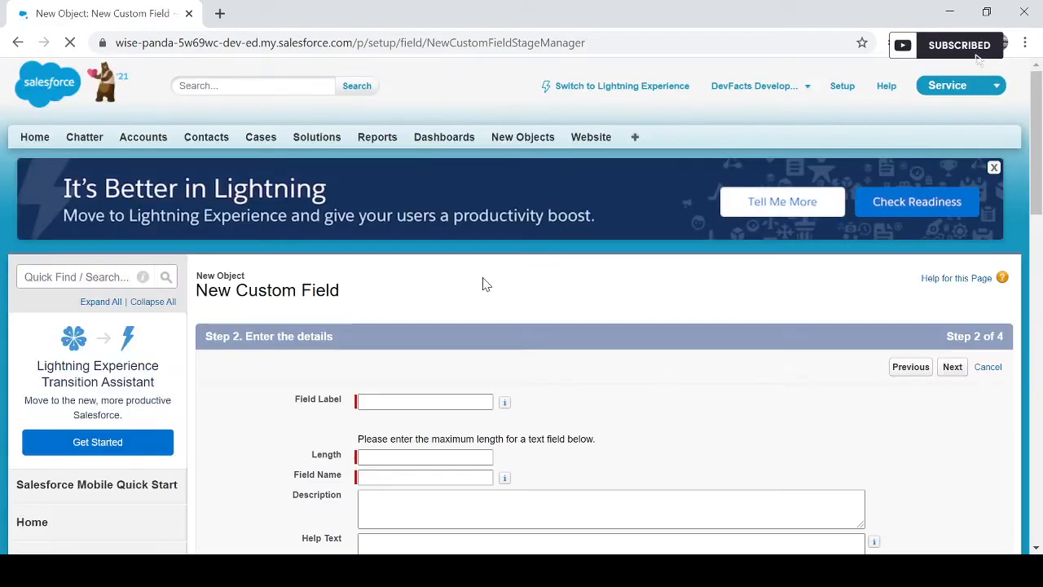
{"action": "scroll", "coordinate": [554, 305], "scroll_direction": "down", "scroll_amount": 2}
{"action": "left_click", "coordinate": [383, 238]}
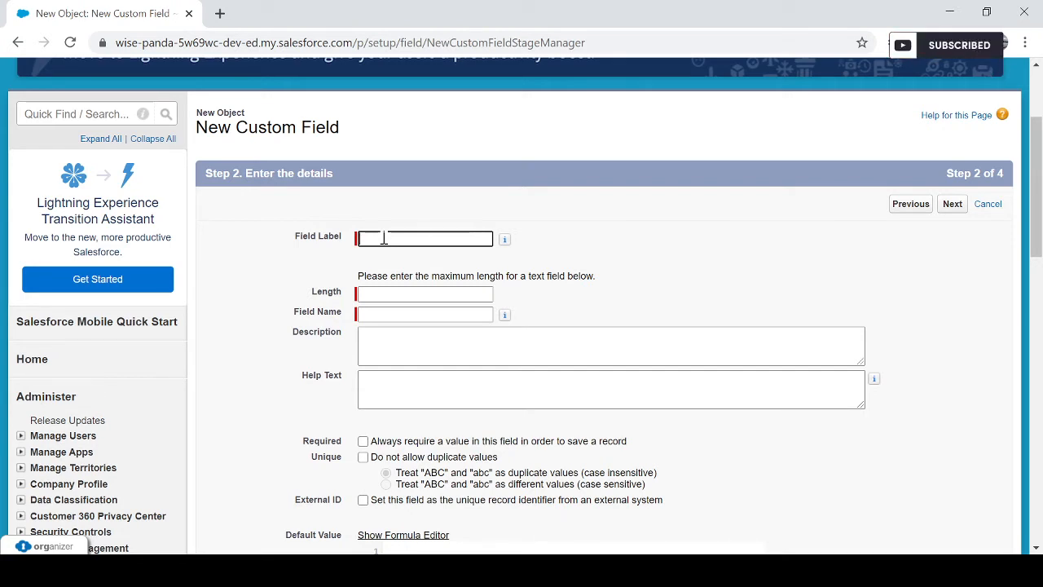
{"action": "type", "text": "a"}
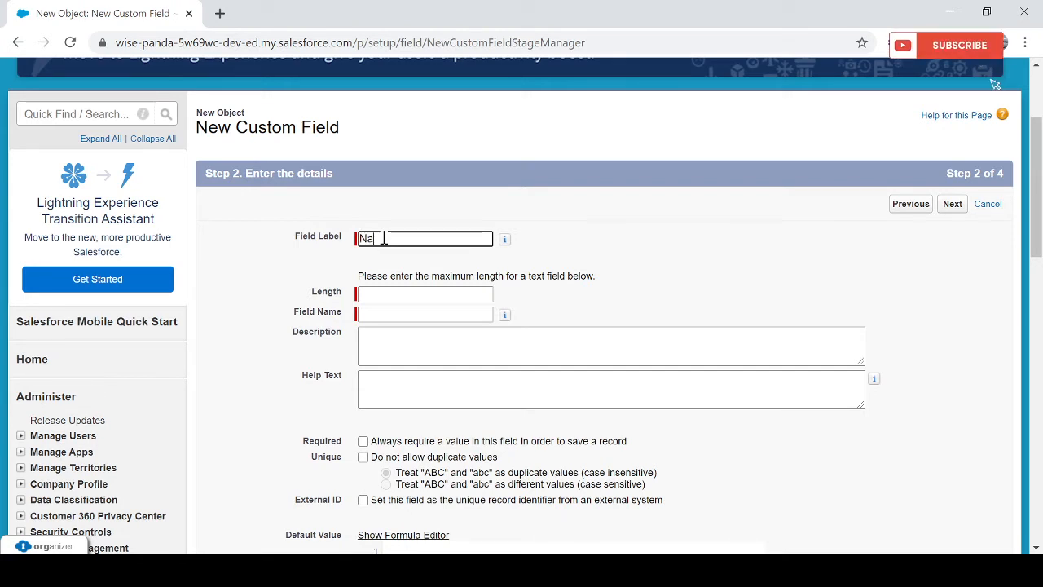
{"action": "type", "text": "me"}
{"action": "left_click", "coordinate": [396, 313]}
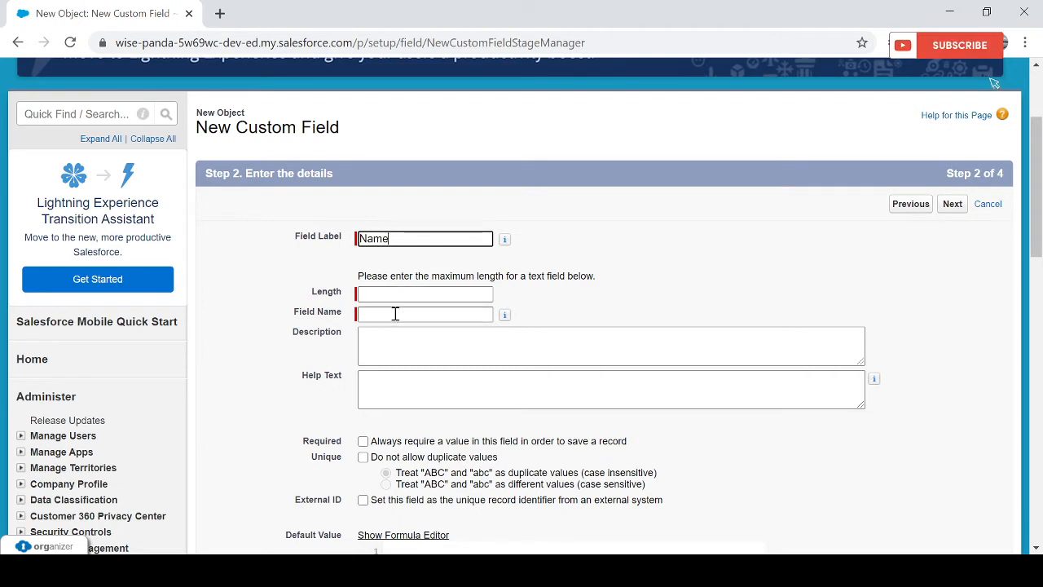
{"action": "left_click_drag", "start_coordinate": [409, 314], "coordinate": [342, 317]}
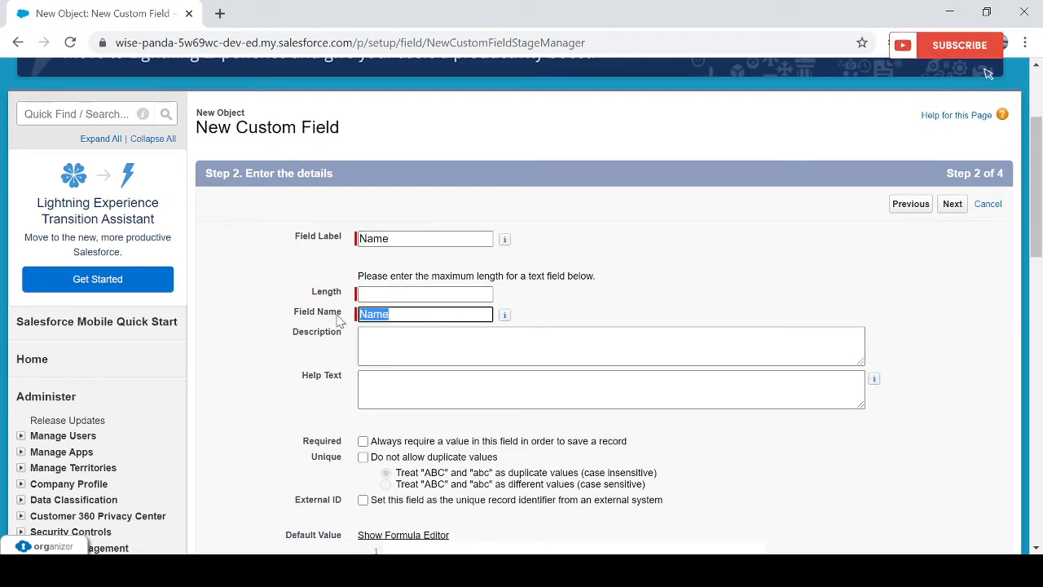
{"action": "left_click", "coordinate": [605, 319]}
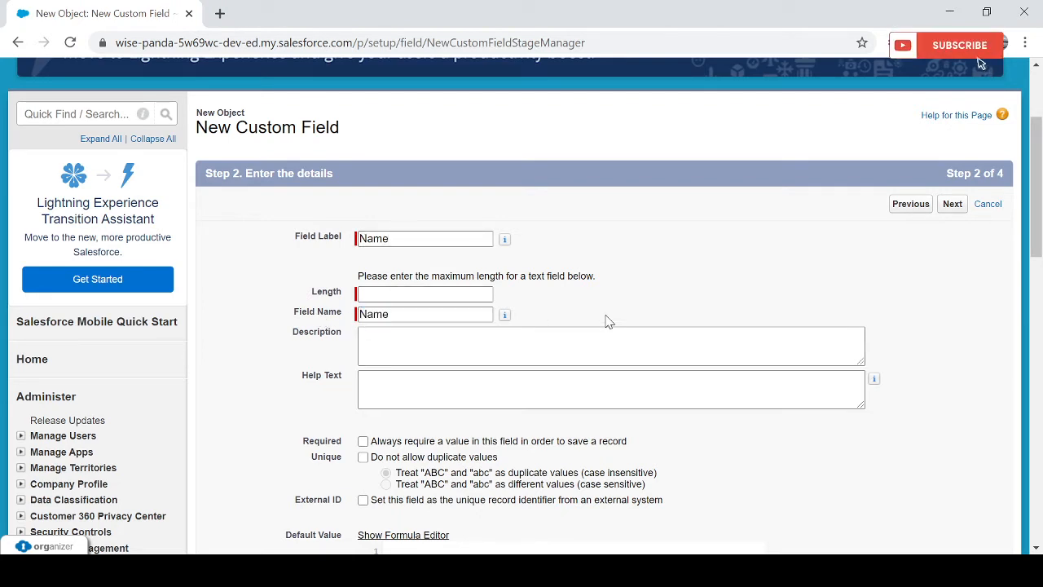
Step: Set the maximum length of the Name text field to 18
{"action": "left_click", "coordinate": [433, 293]}
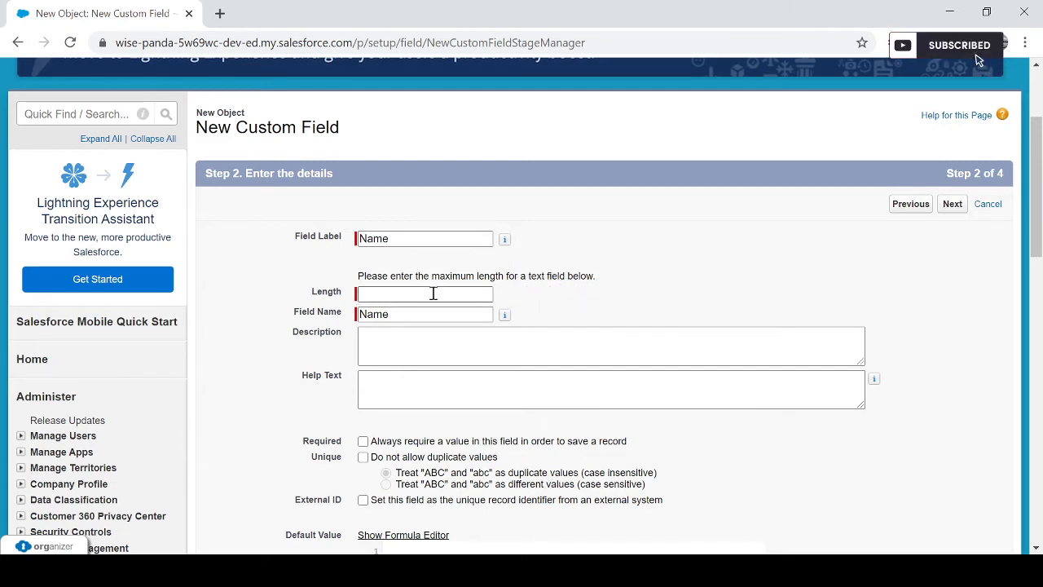
{"action": "left_click", "coordinate": [433, 293]}
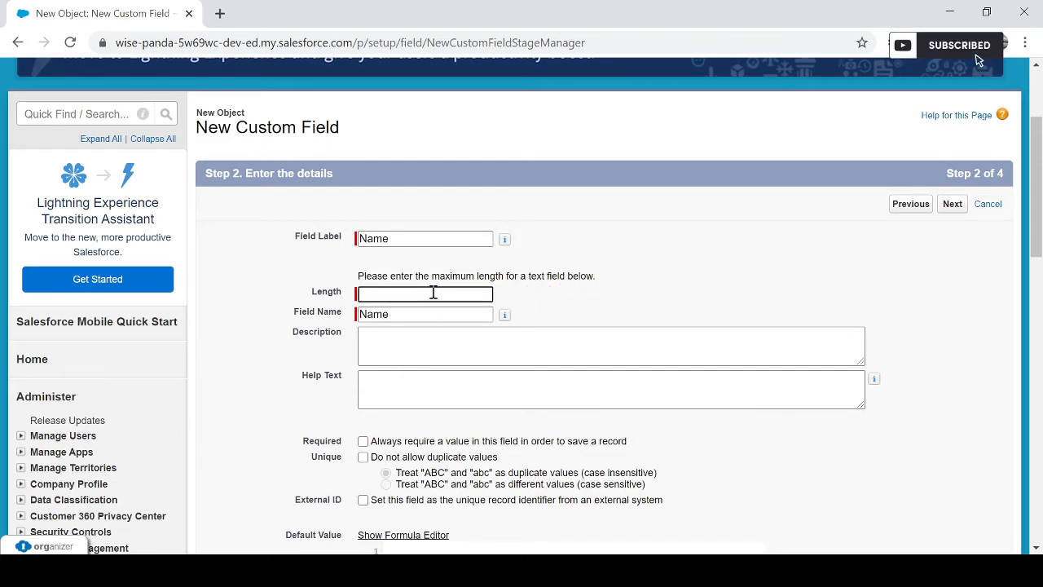
{"action": "type", "text": "18"}
{"action": "left_click", "coordinate": [591, 300]}
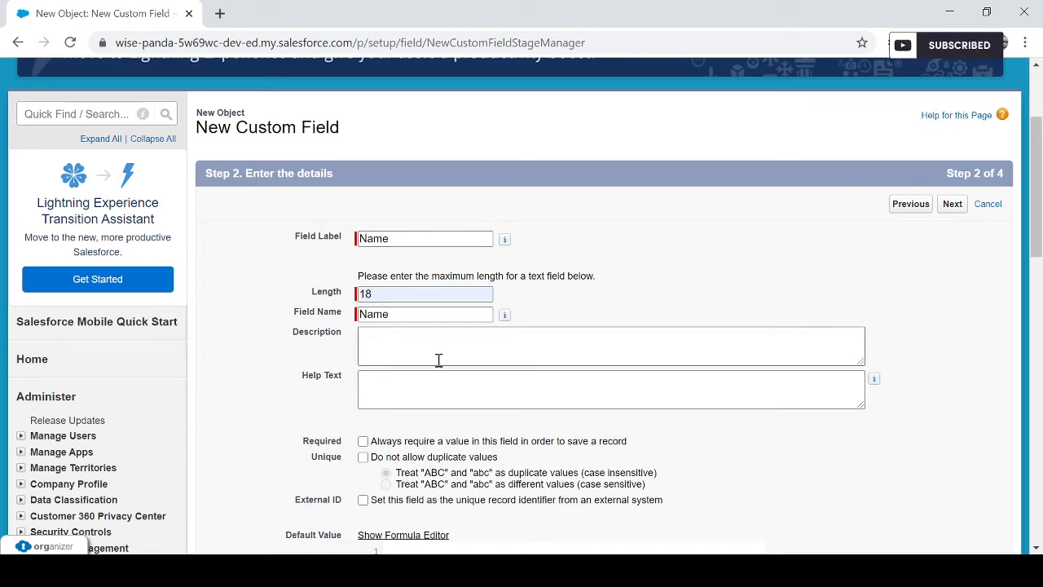
{"action": "double_click", "coordinate": [380, 294]}
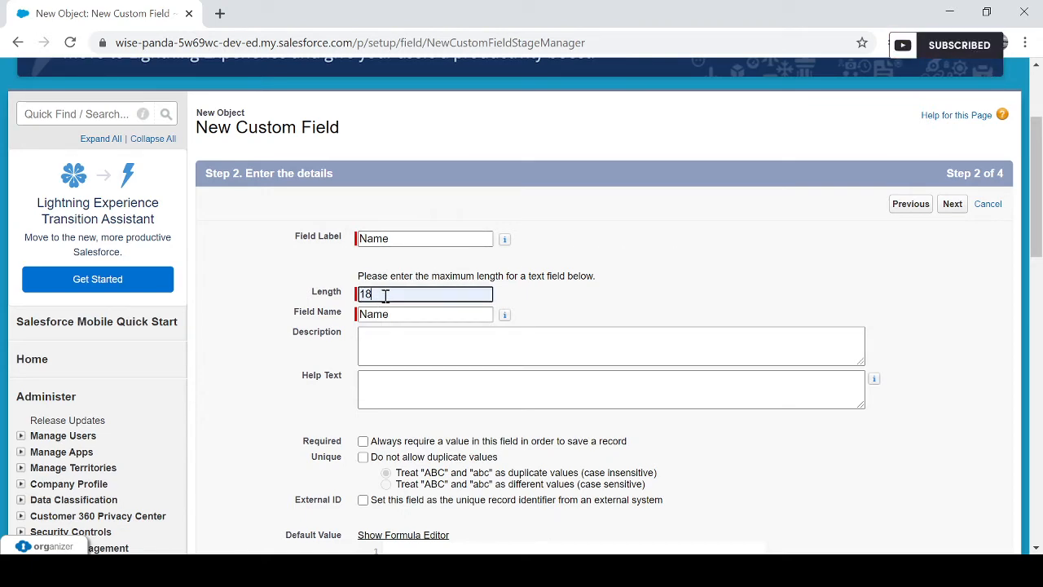
{"action": "left_click", "coordinate": [687, 305]}
{"action": "scroll", "coordinate": [682, 309], "scroll_direction": "down", "scroll_amount": 3}
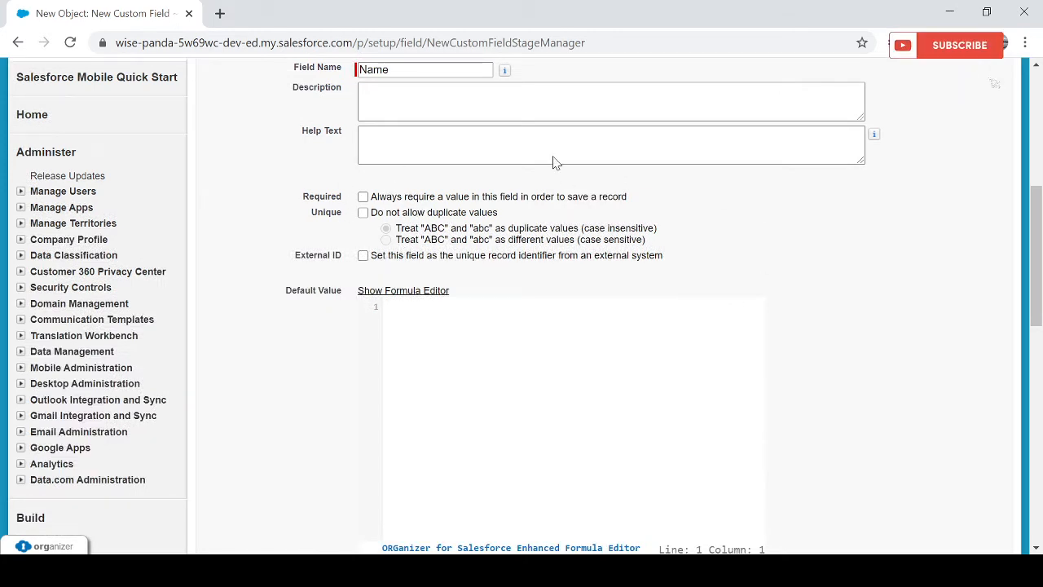
{"action": "left_click", "coordinate": [426, 111]}
{"action": "scroll", "coordinate": [440, 231], "scroll_direction": "up", "scroll_amount": 1}
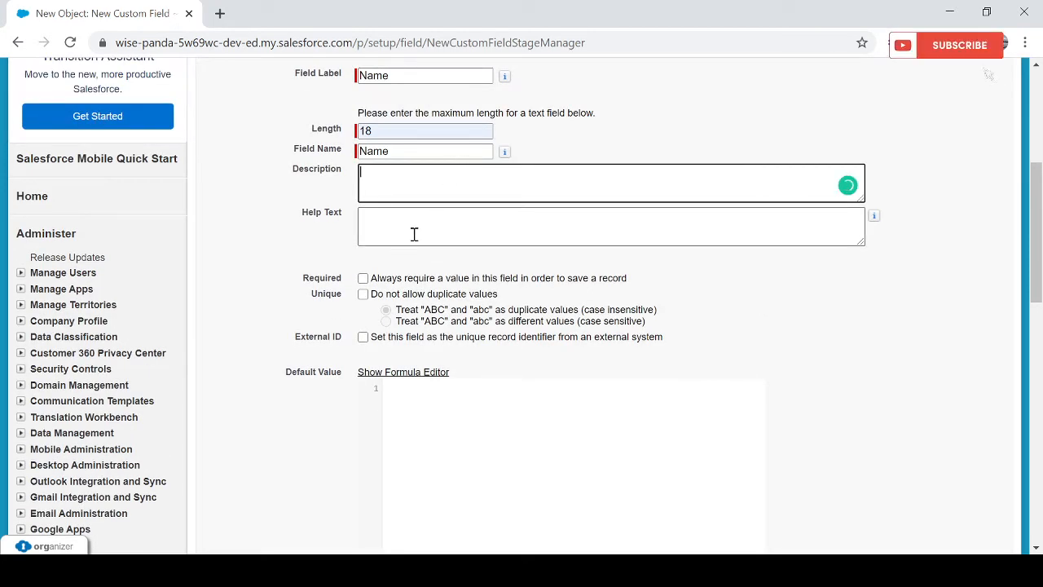
{"action": "left_click", "coordinate": [414, 233]}
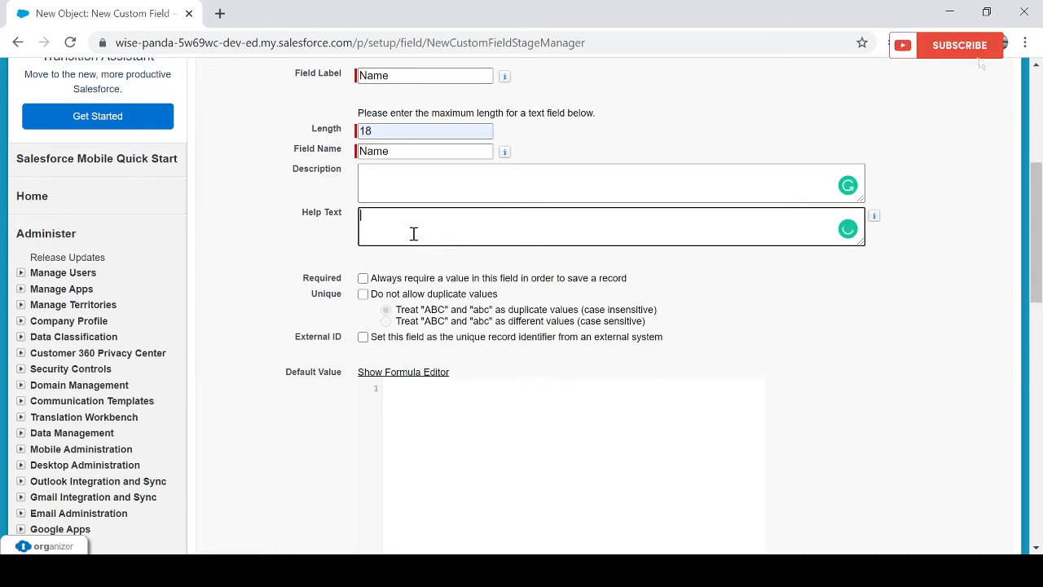
{"action": "left_click", "coordinate": [411, 173]}
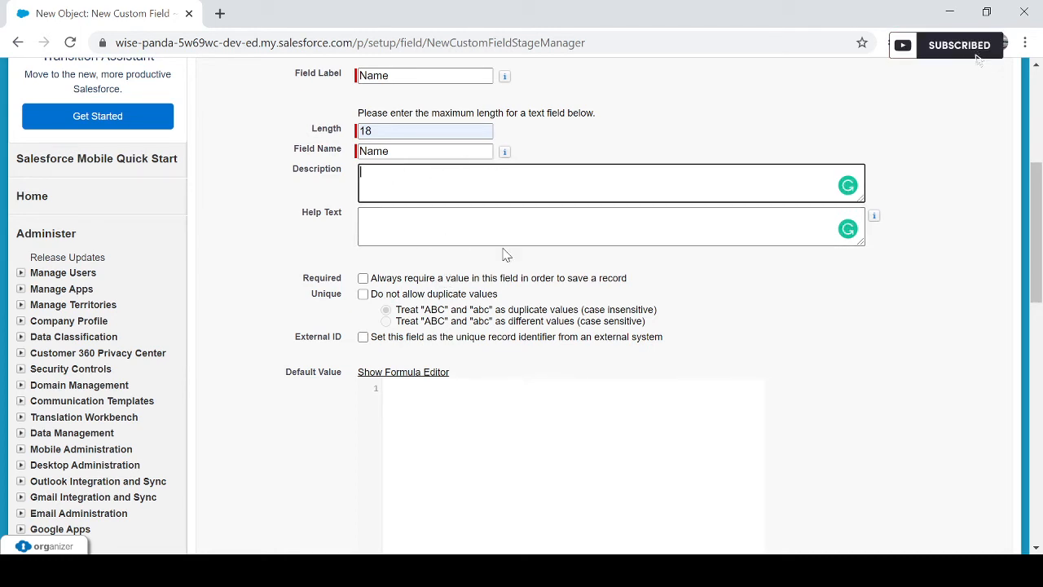
Step: Examine the Required, Unique, External ID and Default Value options in the Name field's details
{"action": "scroll", "coordinate": [762, 317], "scroll_direction": "down", "scroll_amount": 1}
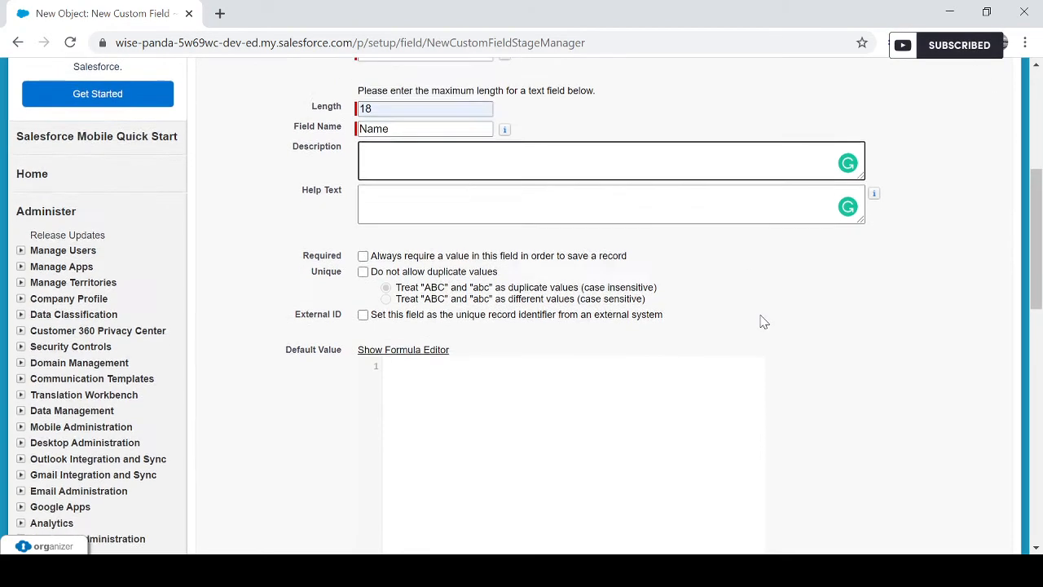
{"action": "left_click", "coordinate": [467, 336]}
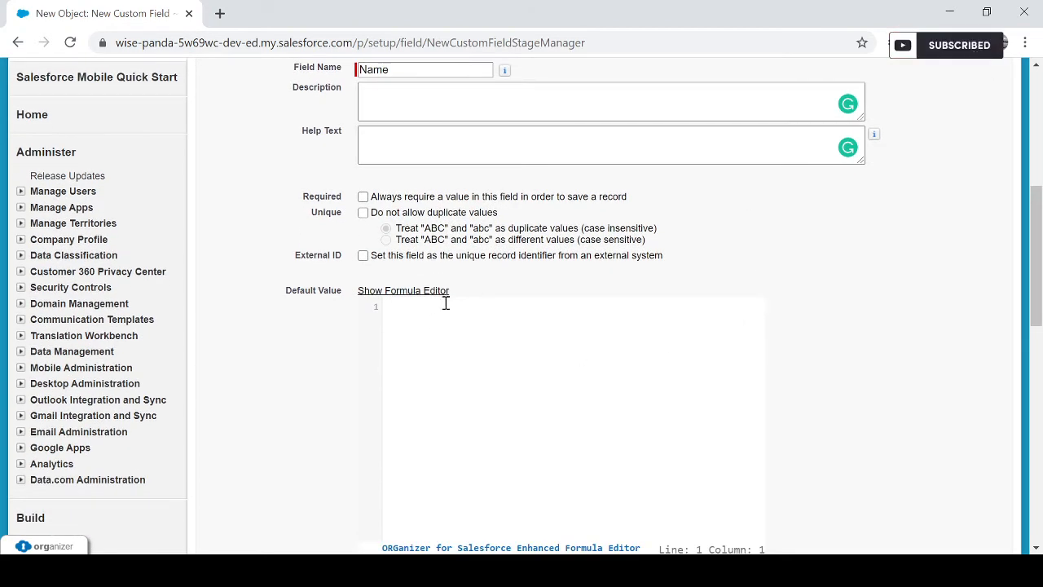
{"action": "scroll", "coordinate": [514, 364], "scroll_direction": "down", "scroll_amount": 1}
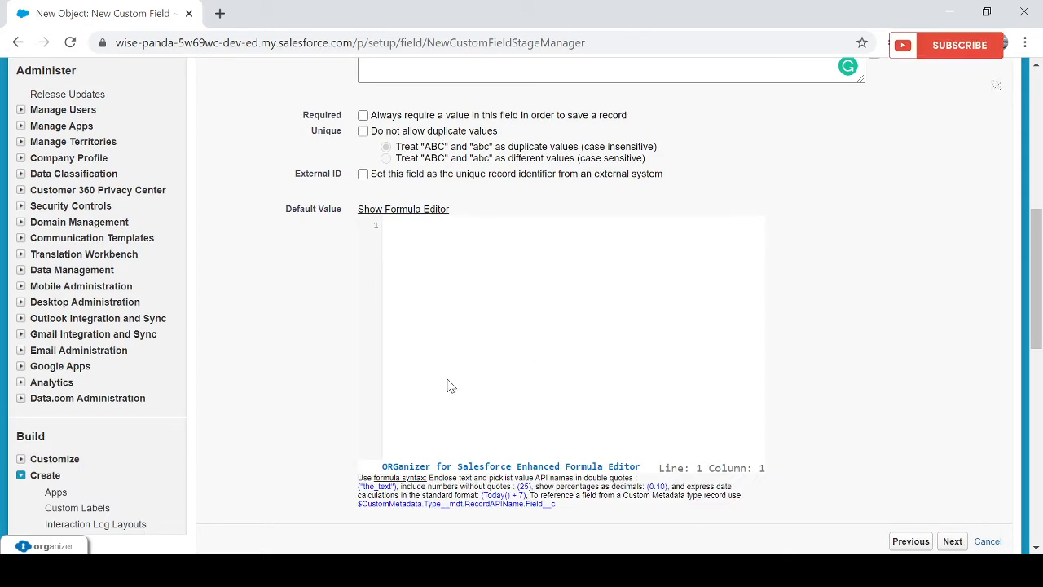
{"action": "scroll", "coordinate": [600, 368], "scroll_direction": "up", "scroll_amount": 1}
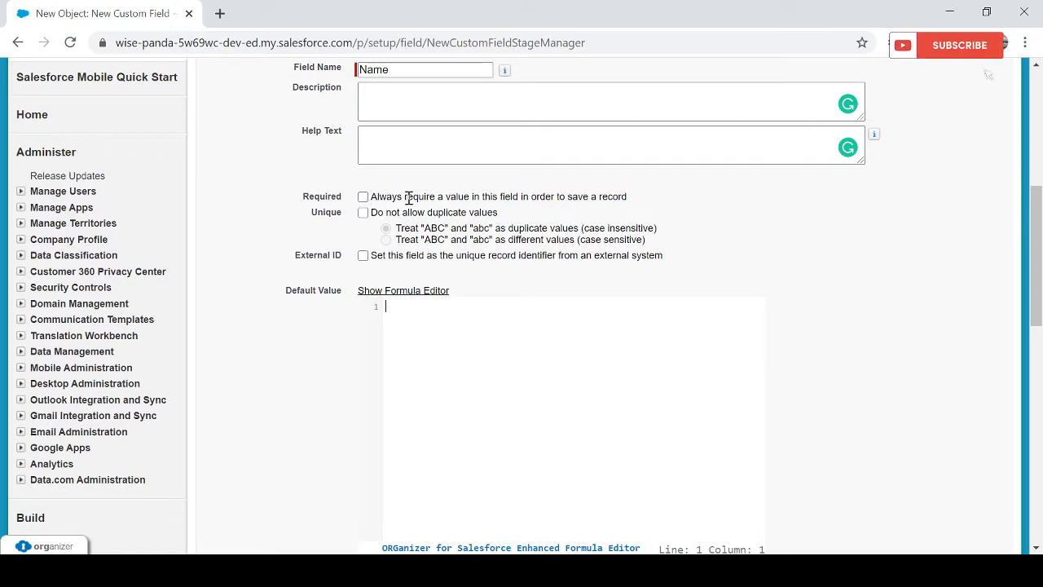
{"action": "left_click_drag", "start_coordinate": [405, 198], "coordinate": [642, 205]}
{"action": "left_click", "coordinate": [673, 223]}
{"action": "scroll", "coordinate": [426, 214], "scroll_direction": "up", "scroll_amount": 2}
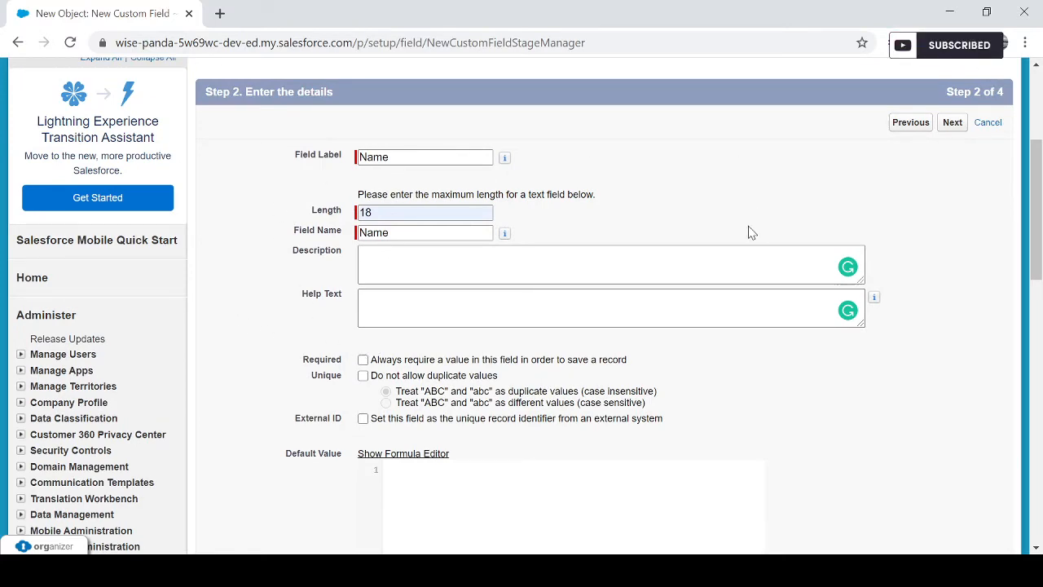
{"action": "scroll", "coordinate": [752, 233], "scroll_direction": "up", "scroll_amount": 1}
{"action": "scroll", "coordinate": [752, 233], "scroll_direction": "down", "scroll_amount": 1}
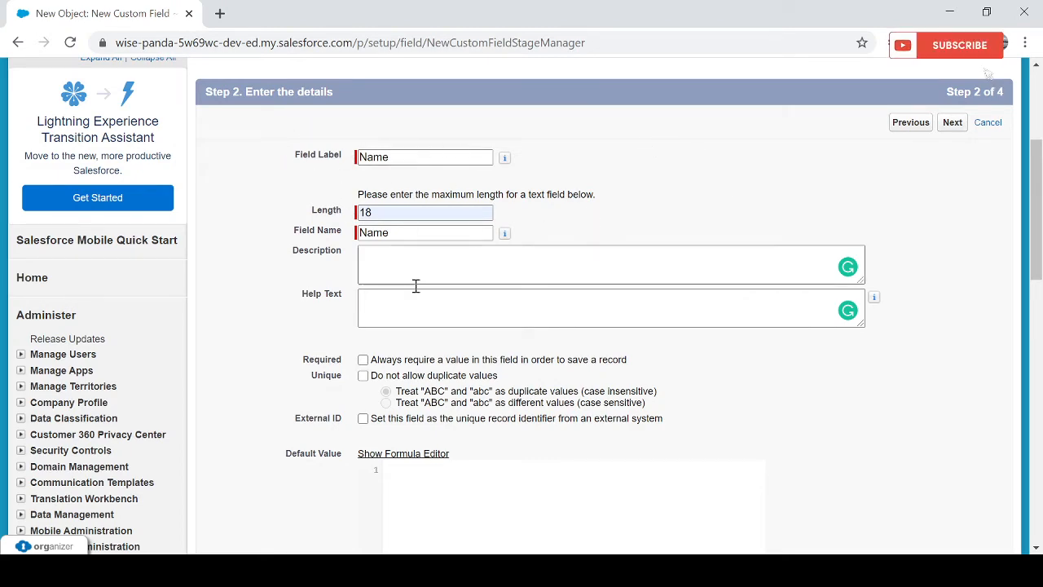
{"action": "scroll", "coordinate": [415, 286], "scroll_direction": "down", "scroll_amount": 2}
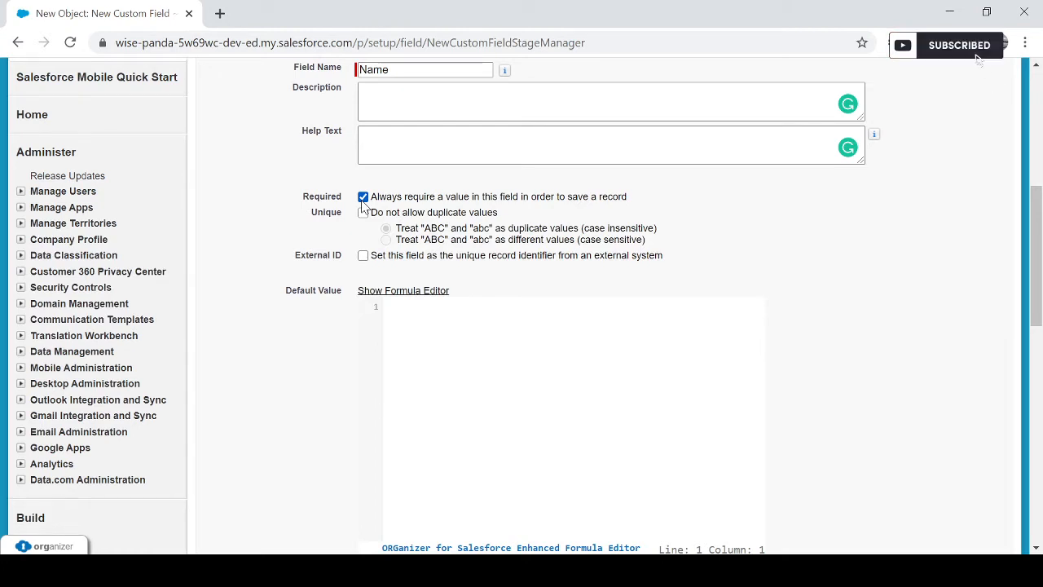
{"action": "scroll", "coordinate": [394, 188], "scroll_direction": "up", "scroll_amount": 1}
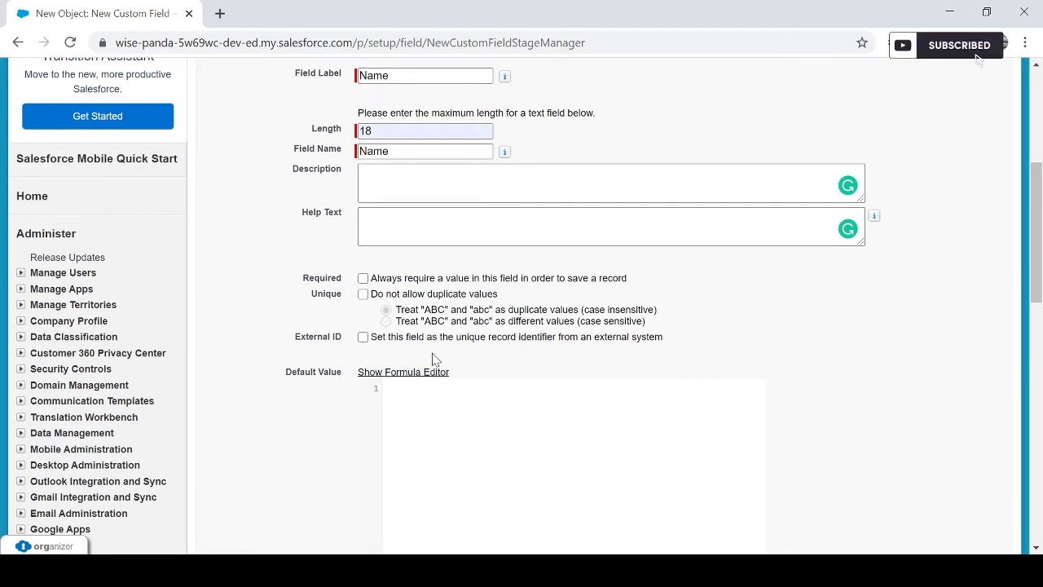
{"action": "left_click_drag", "start_coordinate": [304, 279], "coordinate": [626, 279]}
{"action": "left_click", "coordinate": [724, 306]}
Step: Accept the field details and make the Name field visible to all profiles in the field-level security
{"action": "scroll", "coordinate": [850, 391], "scroll_direction": "down", "scroll_amount": 4}
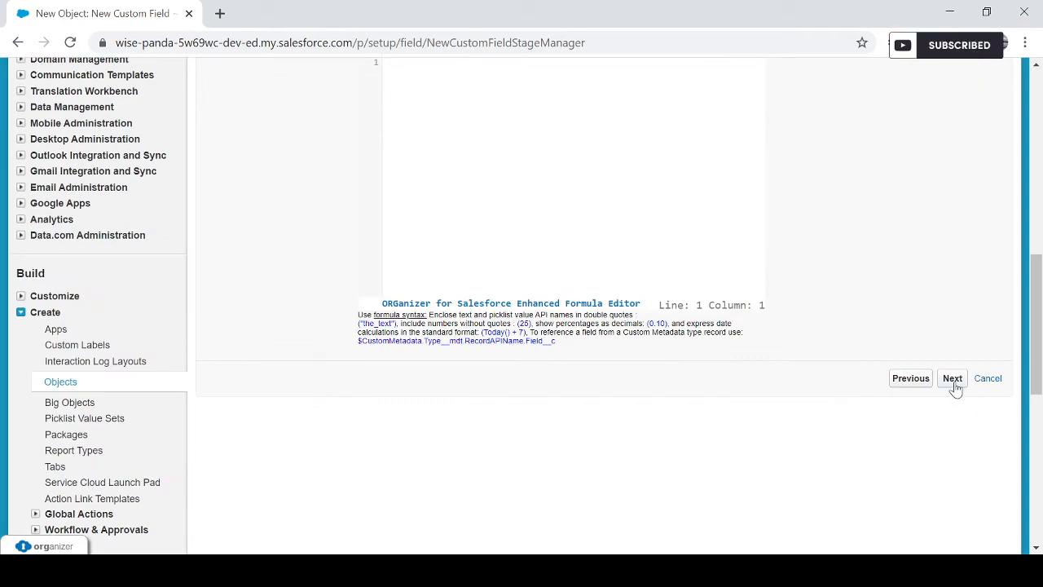
{"action": "left_click", "coordinate": [953, 379]}
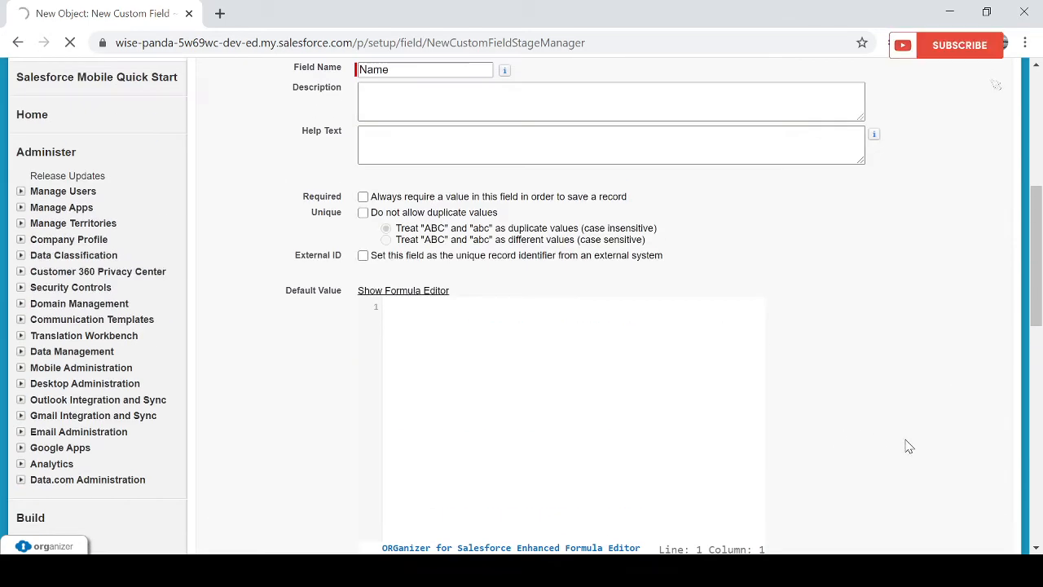
{"action": "scroll", "coordinate": [779, 437], "scroll_direction": "down", "scroll_amount": 3}
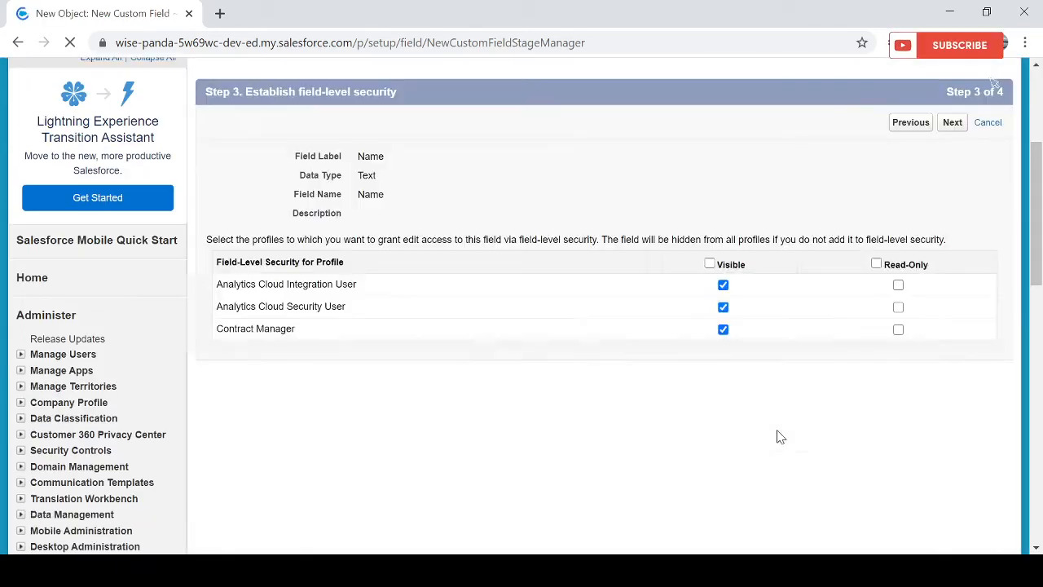
{"action": "scroll", "coordinate": [778, 438], "scroll_direction": "down", "scroll_amount": 2}
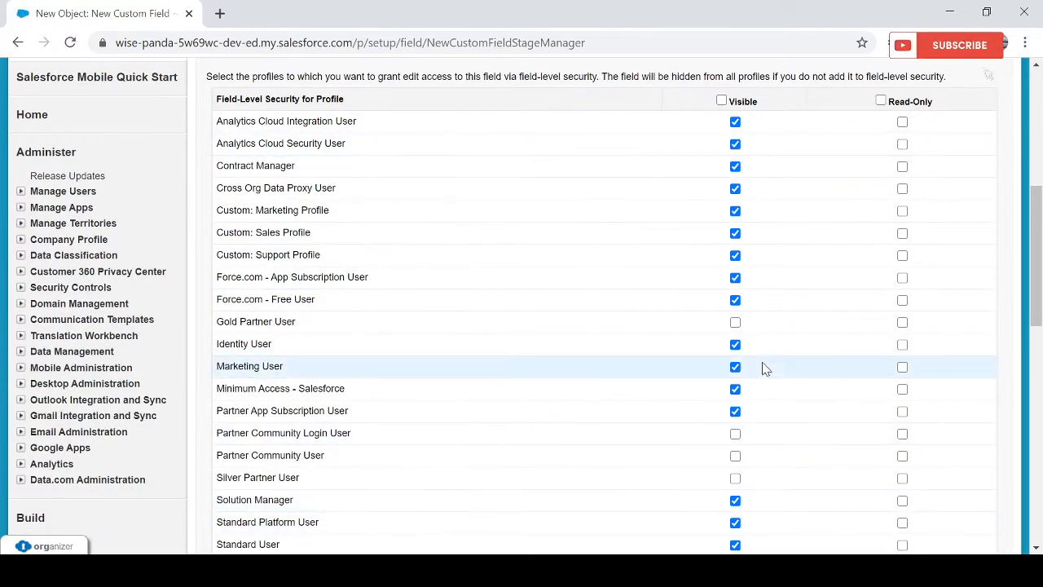
{"action": "scroll", "coordinate": [787, 473], "scroll_direction": "up", "scroll_amount": 3}
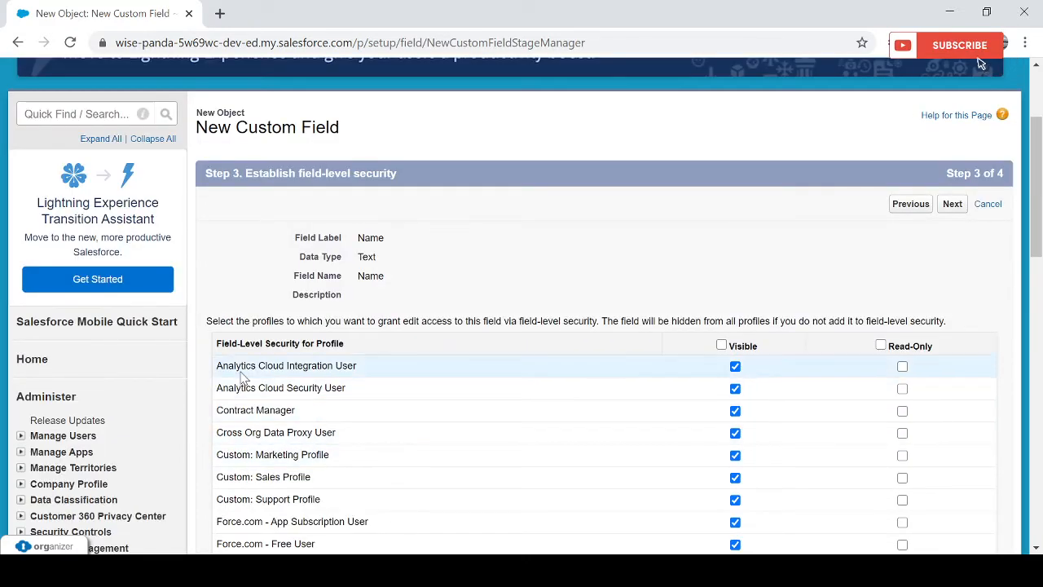
{"action": "scroll", "coordinate": [577, 343], "scroll_direction": "down", "scroll_amount": 1}
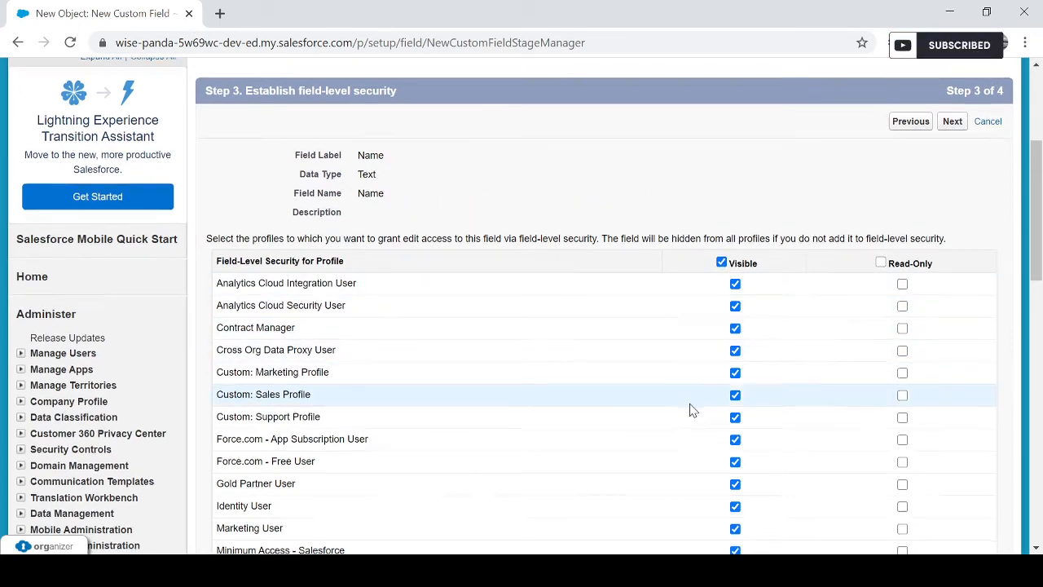
{"action": "scroll", "coordinate": [910, 243], "scroll_direction": "down", "scroll_amount": 2}
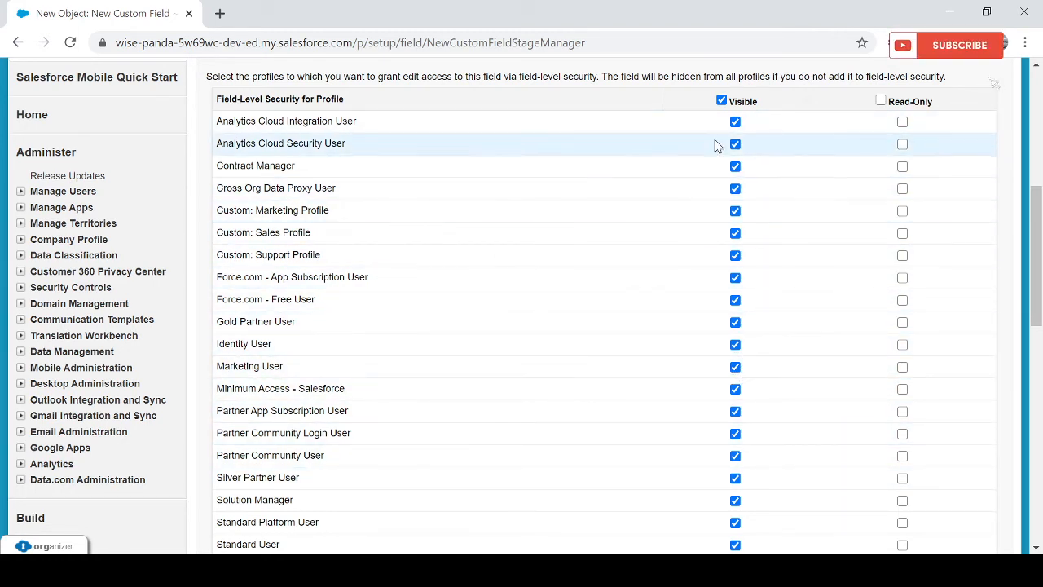
{"action": "scroll", "coordinate": [745, 377], "scroll_direction": "down", "scroll_amount": 5}
{"action": "scroll", "coordinate": [780, 377], "scroll_direction": "up", "scroll_amount": 1}
{"action": "scroll", "coordinate": [814, 295], "scroll_direction": "up", "scroll_amount": 2}
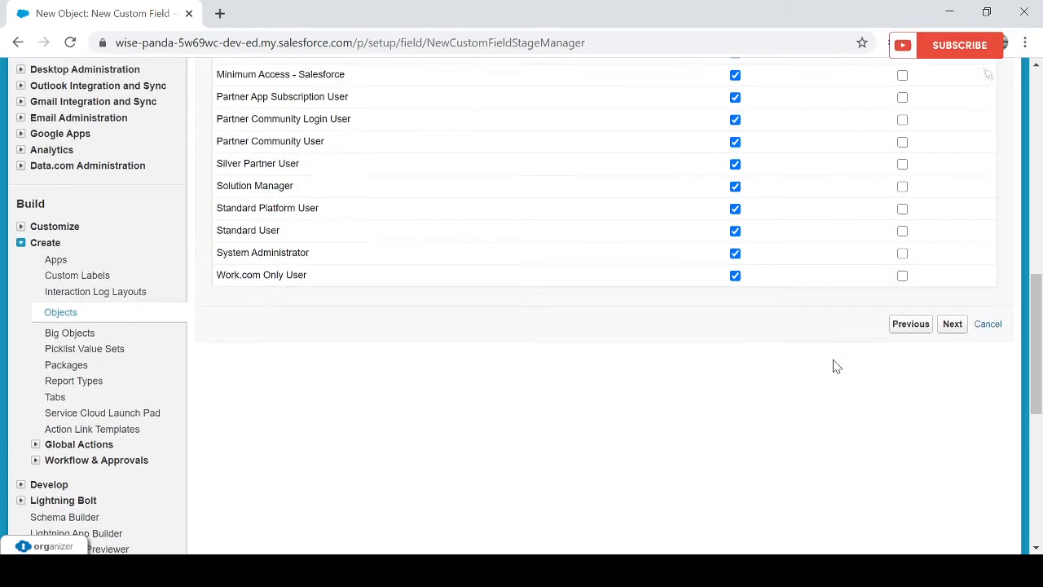
{"action": "left_click", "coordinate": [952, 394]}
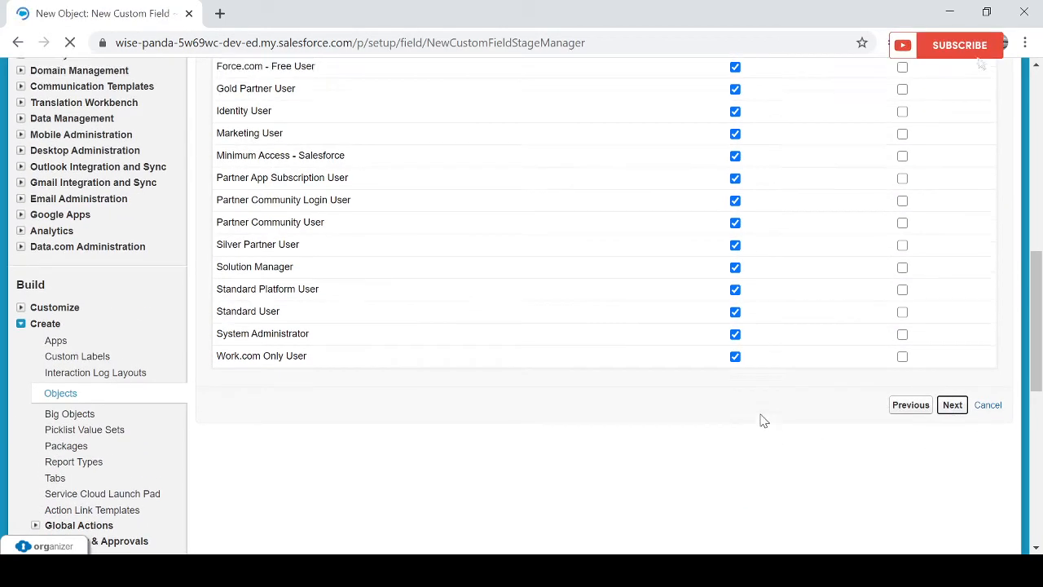
Step: Keep the Name field included on the New Object Layout page layout and save the custom field
{"action": "scroll", "coordinate": [761, 412], "scroll_direction": "down", "scroll_amount": 2}
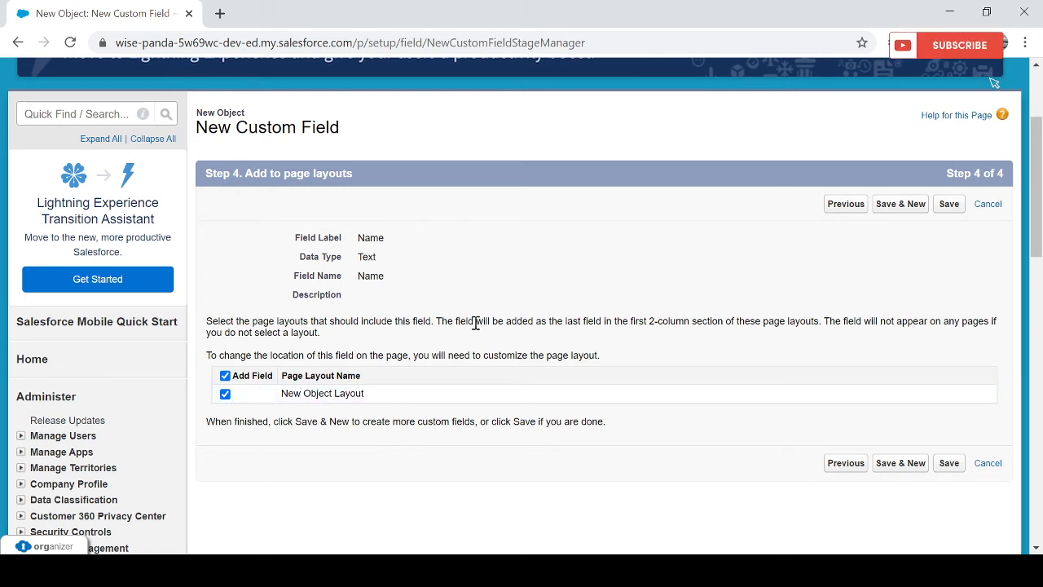
{"action": "left_click", "coordinate": [226, 399]}
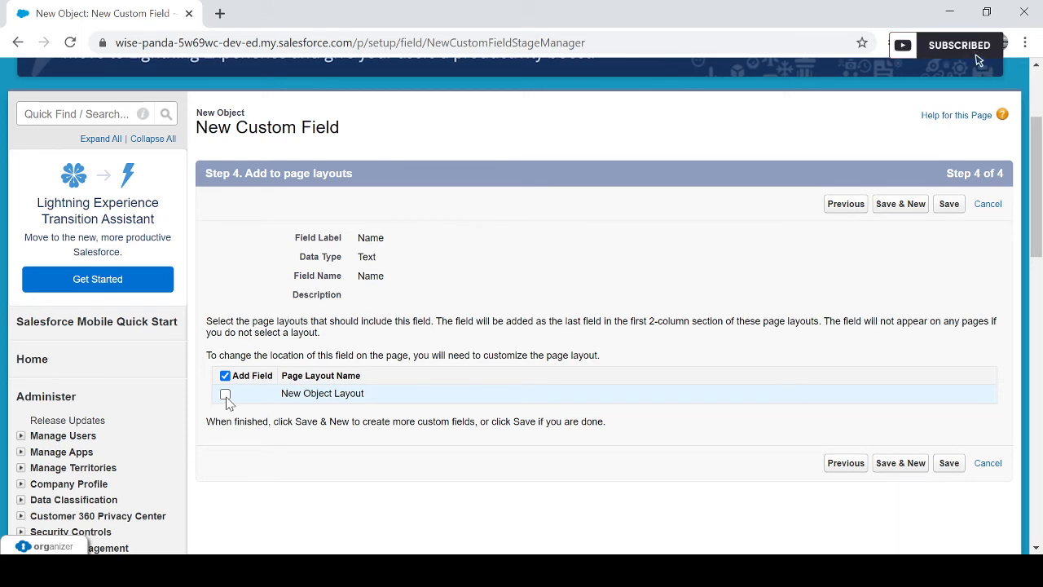
{"action": "left_click", "coordinate": [225, 396]}
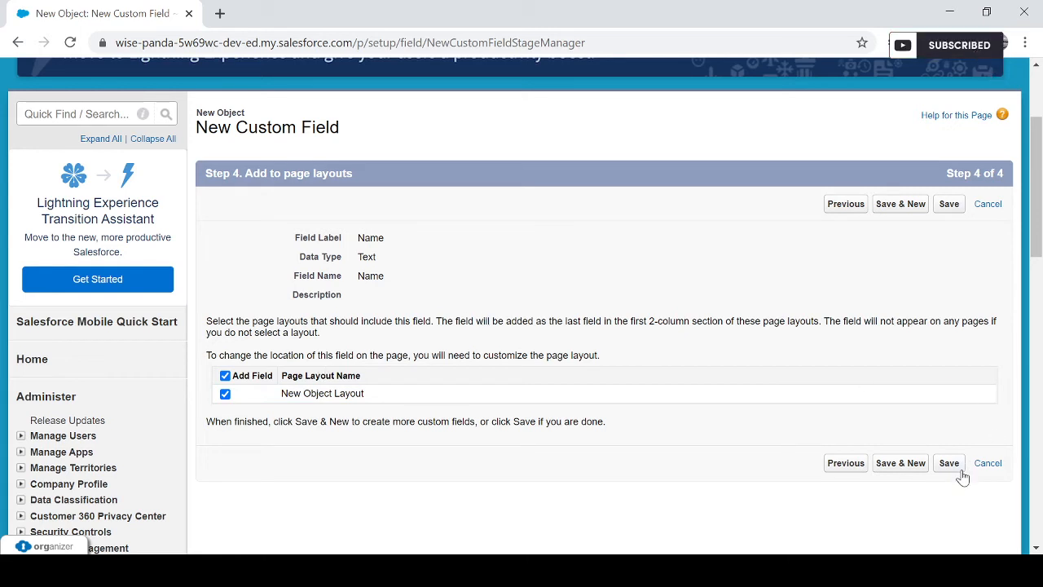
{"action": "left_click", "coordinate": [951, 209]}
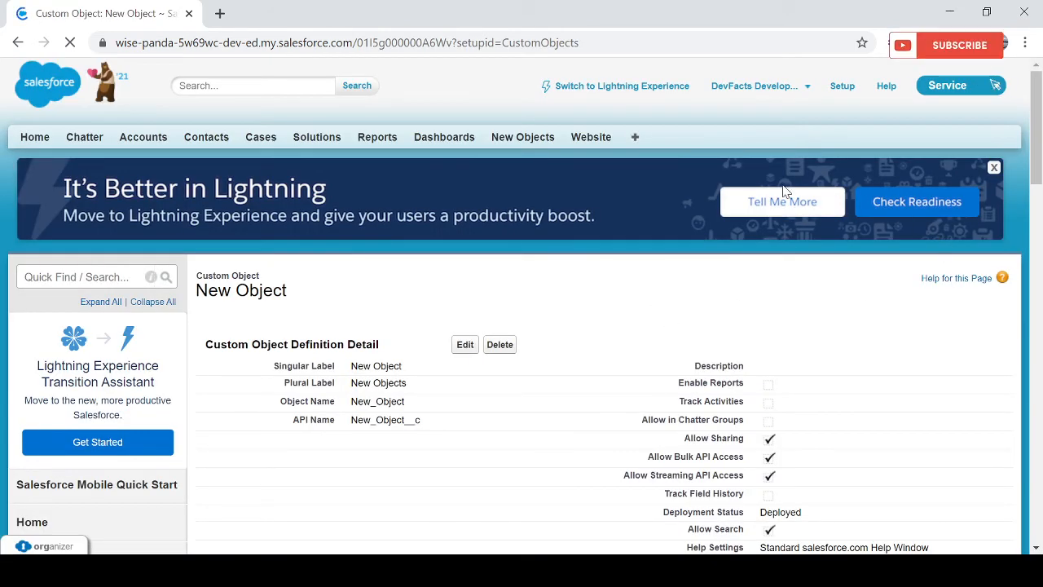
Step: Examine the Name field's entry under Custom Fields & Relationships, especially its API name suffix and modification date
{"action": "scroll", "coordinate": [569, 414], "scroll_direction": "down", "scroll_amount": 5}
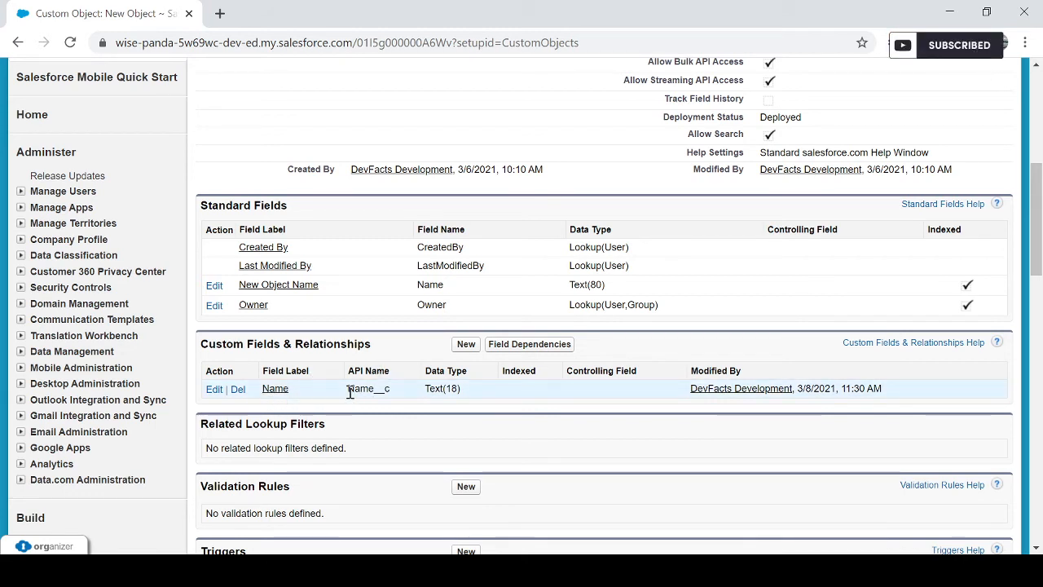
{"action": "left_click_drag", "start_coordinate": [350, 392], "coordinate": [393, 392]}
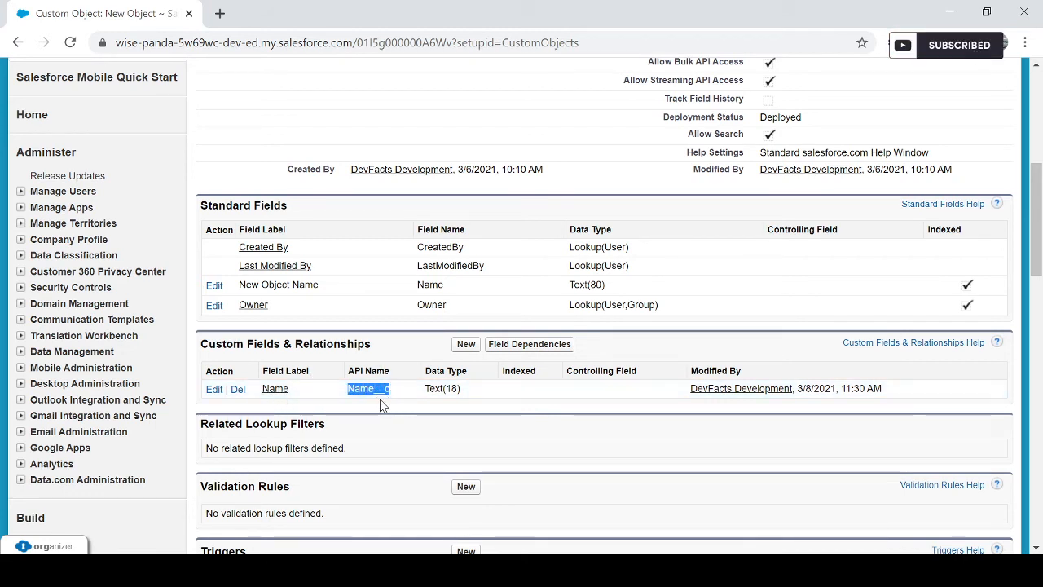
{"action": "left_click", "coordinate": [389, 399]}
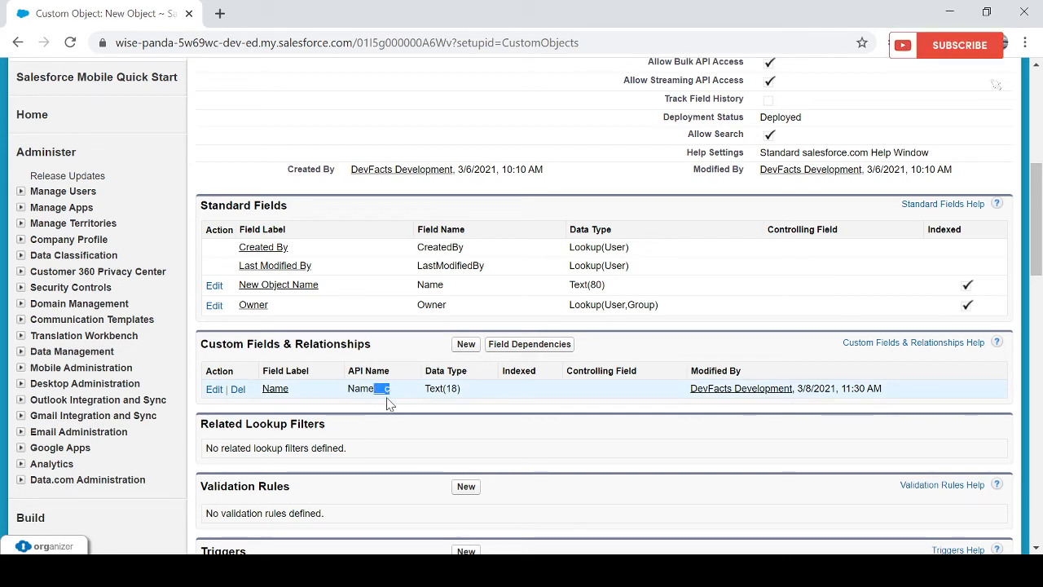
{"action": "left_click", "coordinate": [389, 401]}
{"action": "left_click_drag", "start_coordinate": [376, 393], "coordinate": [389, 391]}
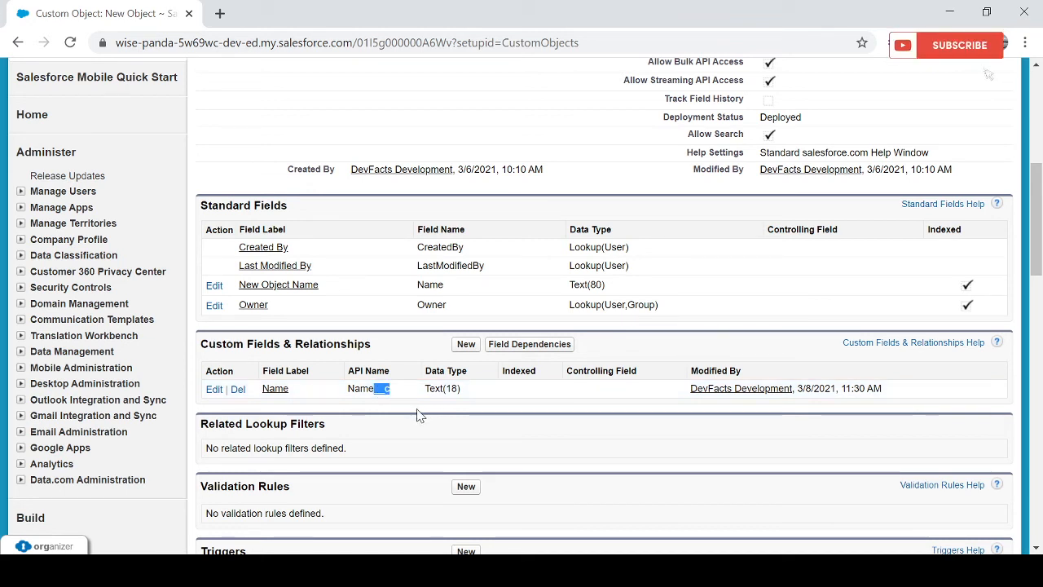
{"action": "left_click", "coordinate": [417, 416]}
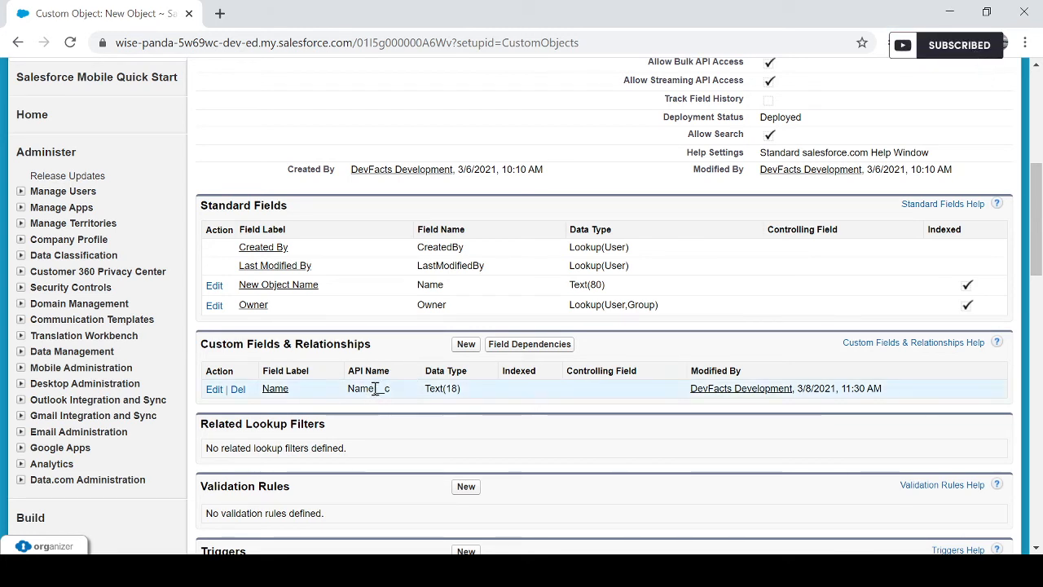
{"action": "left_click_drag", "start_coordinate": [374, 389], "coordinate": [396, 391]}
{"action": "left_click", "coordinate": [410, 407]}
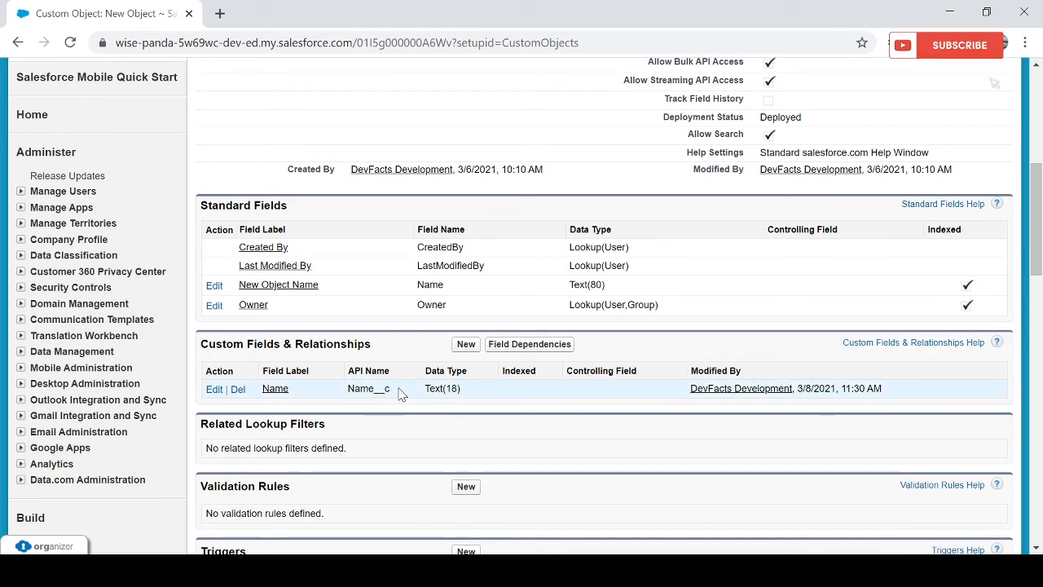
{"action": "left_click_drag", "start_coordinate": [401, 391], "coordinate": [379, 393]}
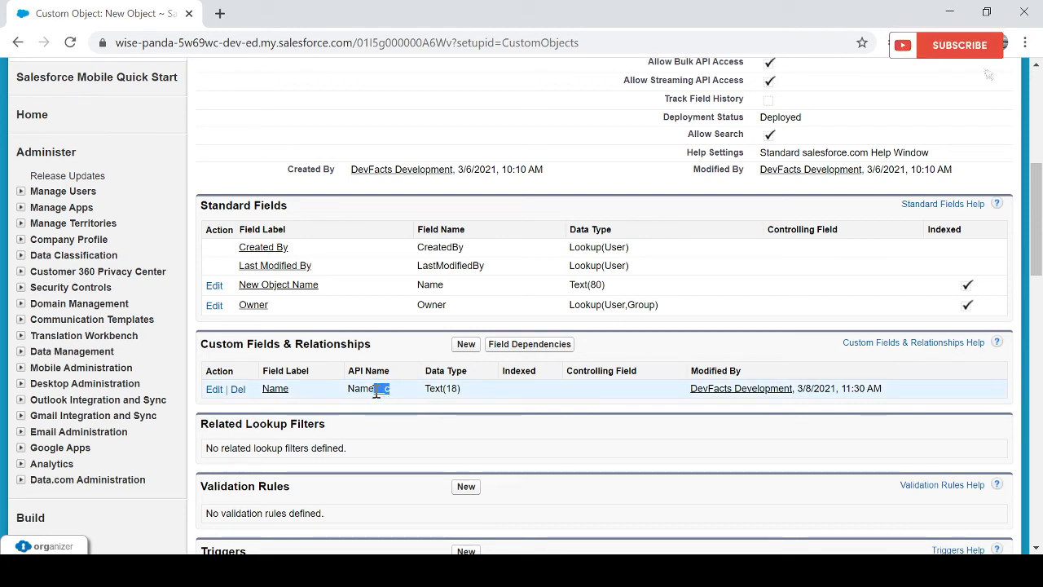
{"action": "left_click", "coordinate": [392, 410]}
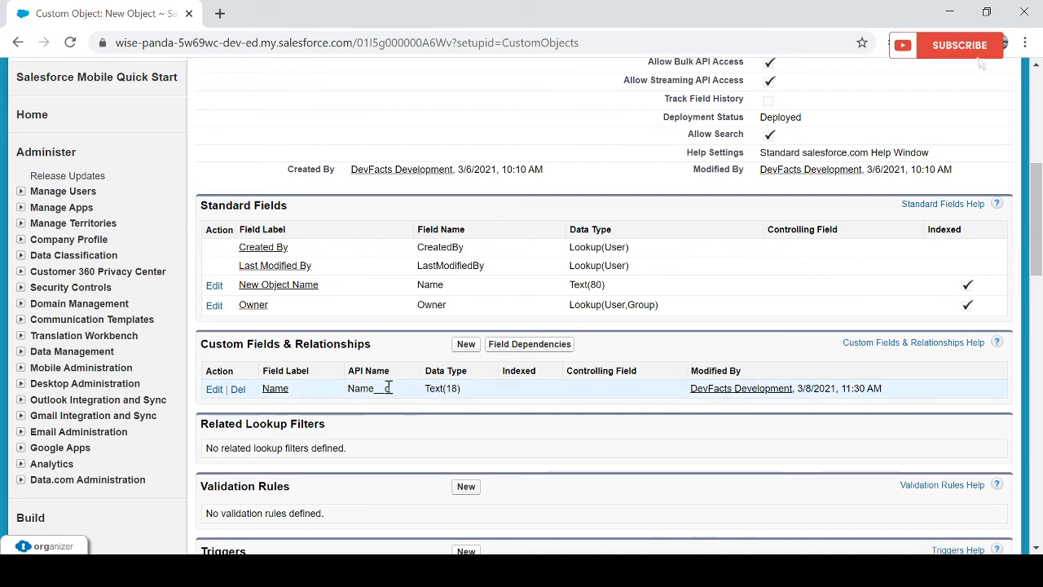
{"action": "left_click_drag", "start_coordinate": [390, 389], "coordinate": [384, 391]}
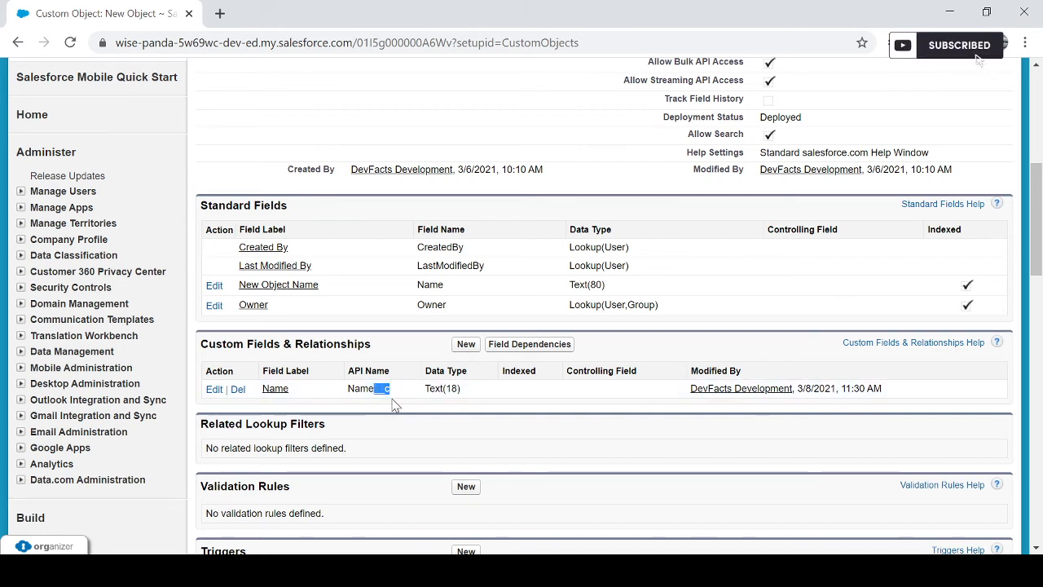
{"action": "left_click", "coordinate": [395, 403]}
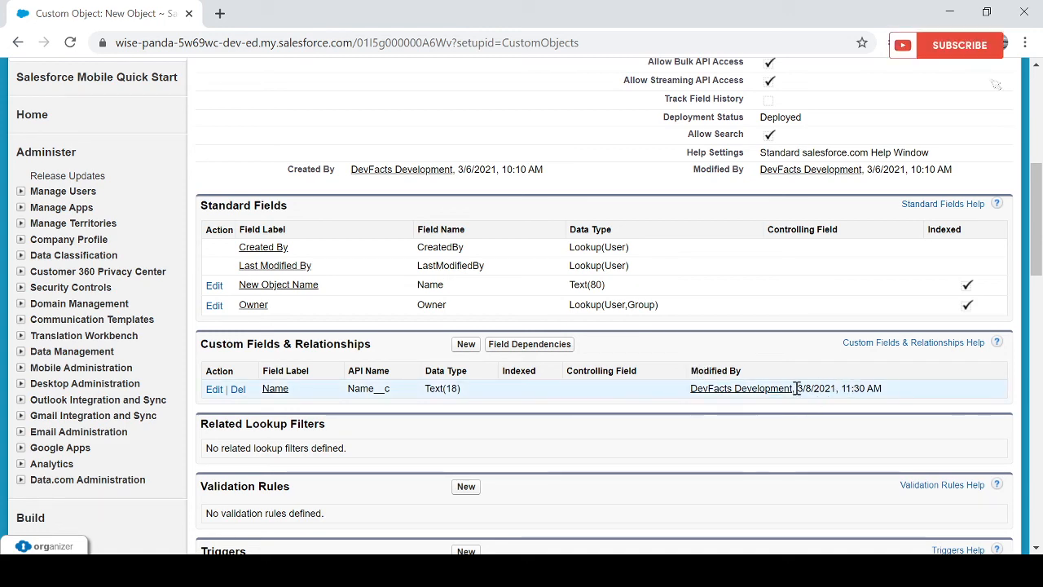
{"action": "left_click_drag", "start_coordinate": [799, 393], "coordinate": [903, 392]}
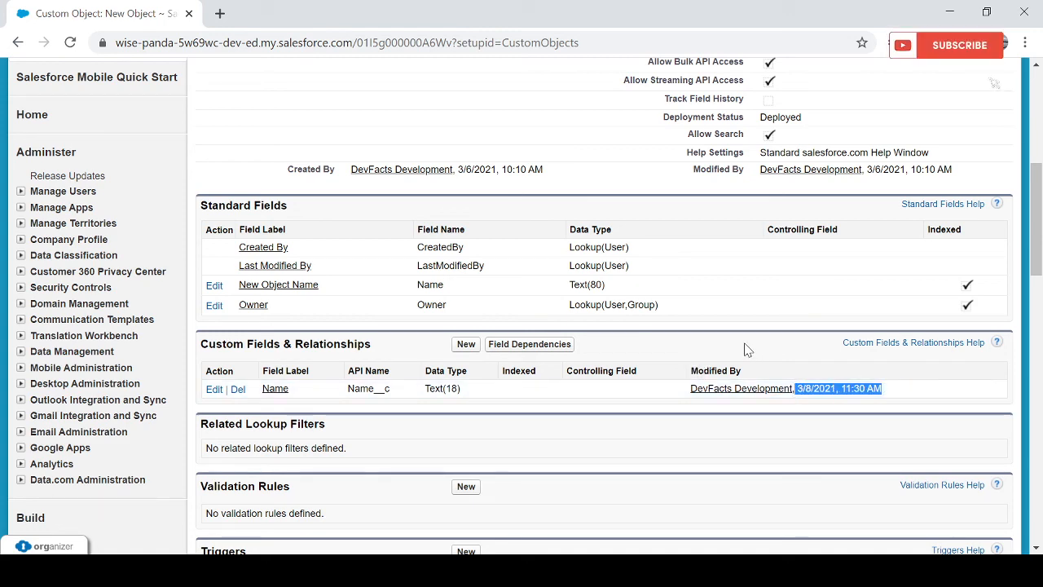
Step: Create and save a record in New Objects with New Object Name "test new" and Name "test"
{"action": "scroll", "coordinate": [754, 367], "scroll_direction": "up", "scroll_amount": 4}
{"action": "scroll", "coordinate": [786, 351], "scroll_direction": "up", "scroll_amount": 1}
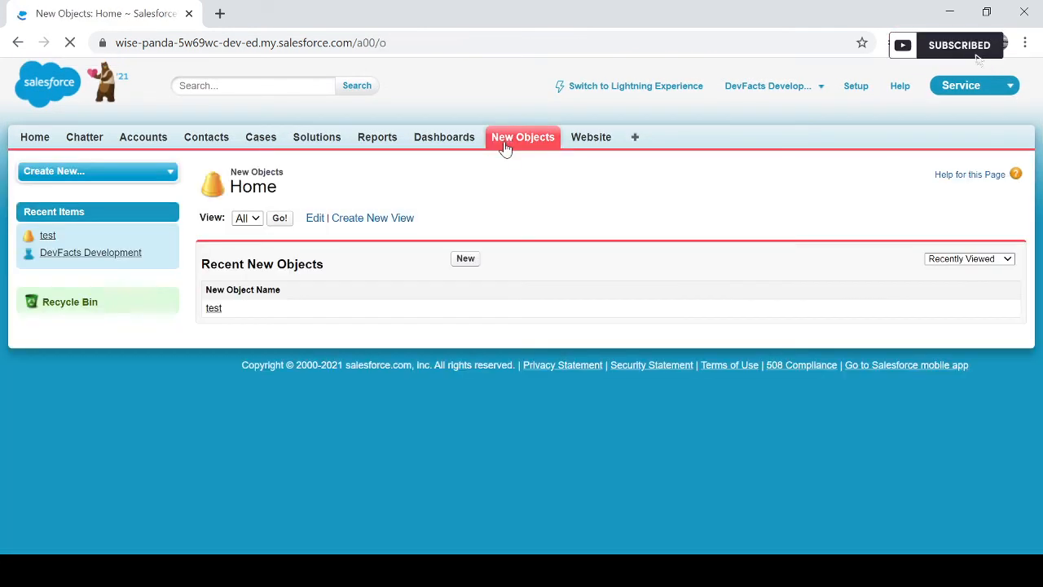
{"action": "left_click", "coordinate": [465, 261]}
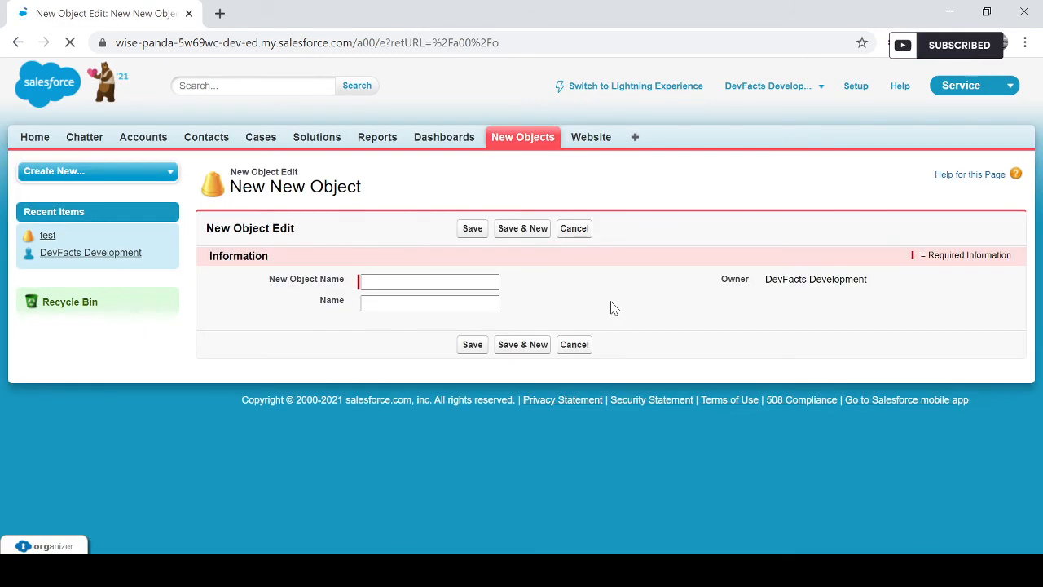
{"action": "left_click", "coordinate": [403, 302]}
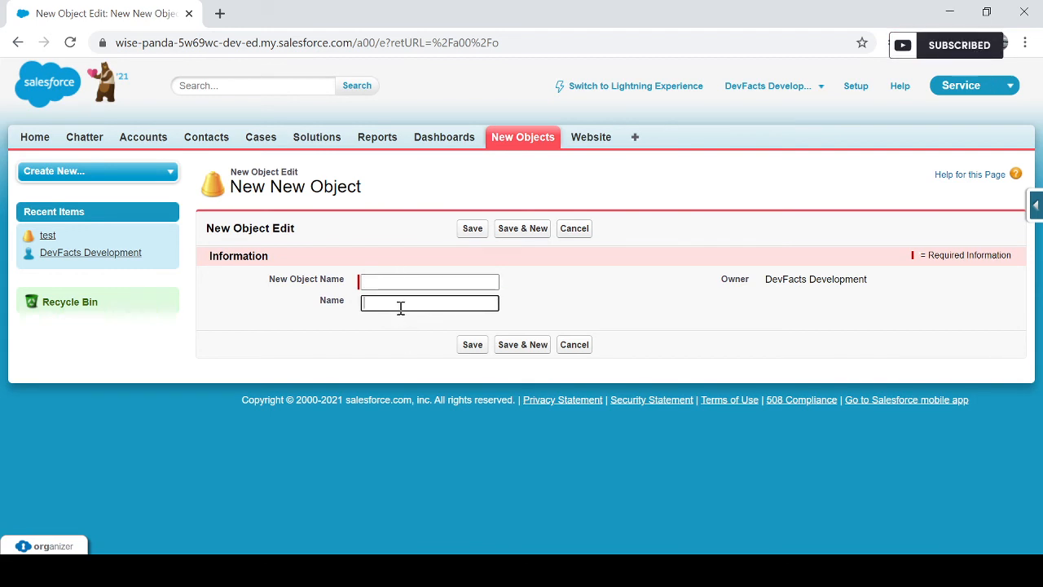
{"action": "type", "text": "name"}
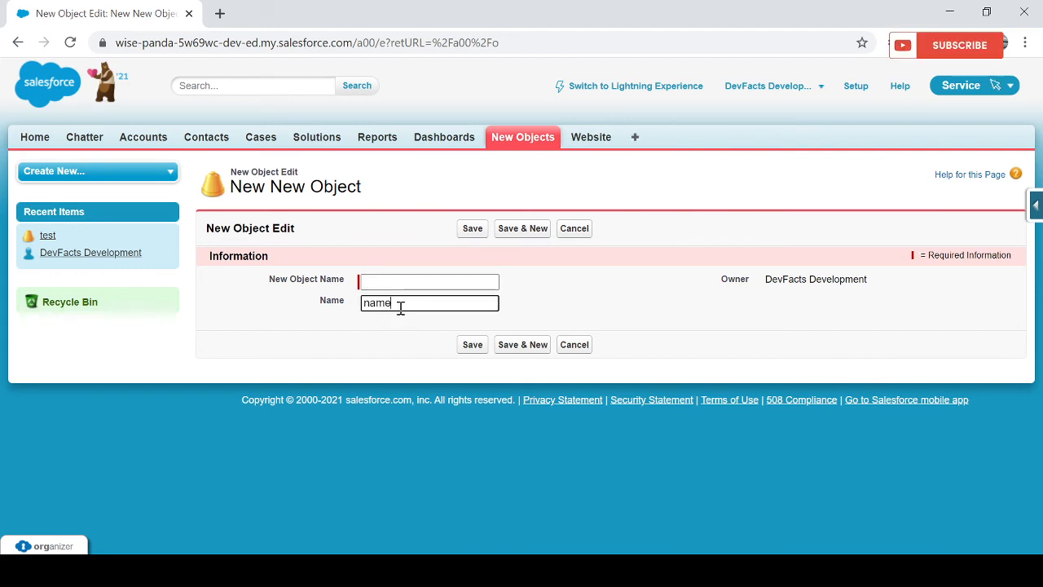
{"action": "key", "text": "BackSpace"}
{"action": "key", "text": "BackSpace"}
{"action": "type", "text": "test"}
{"action": "left_click", "coordinate": [366, 335]}
{"action": "left_click", "coordinate": [401, 285]}
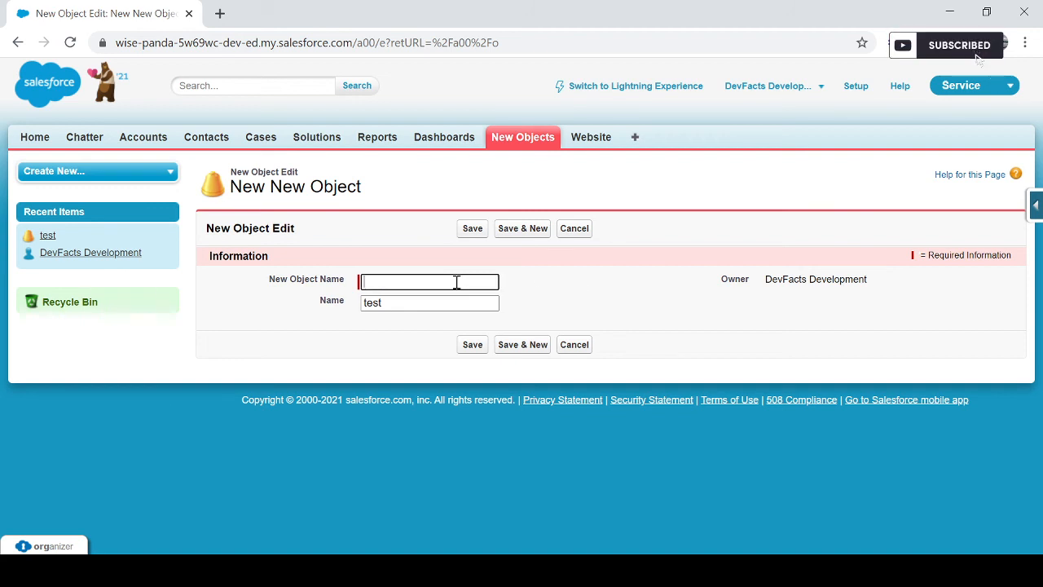
{"action": "type", "text": "test new"}
{"action": "left_click", "coordinate": [475, 230]}
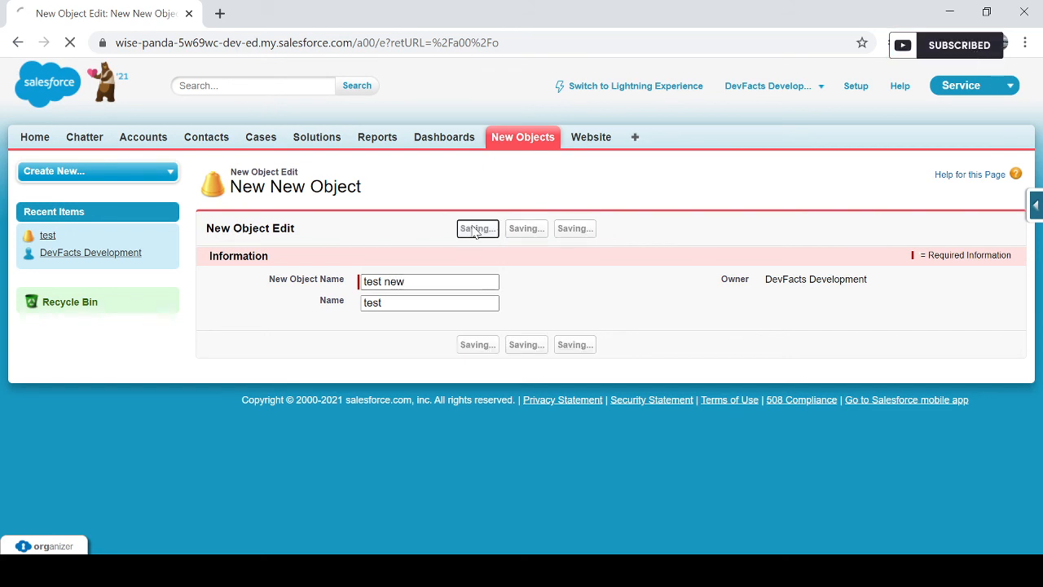